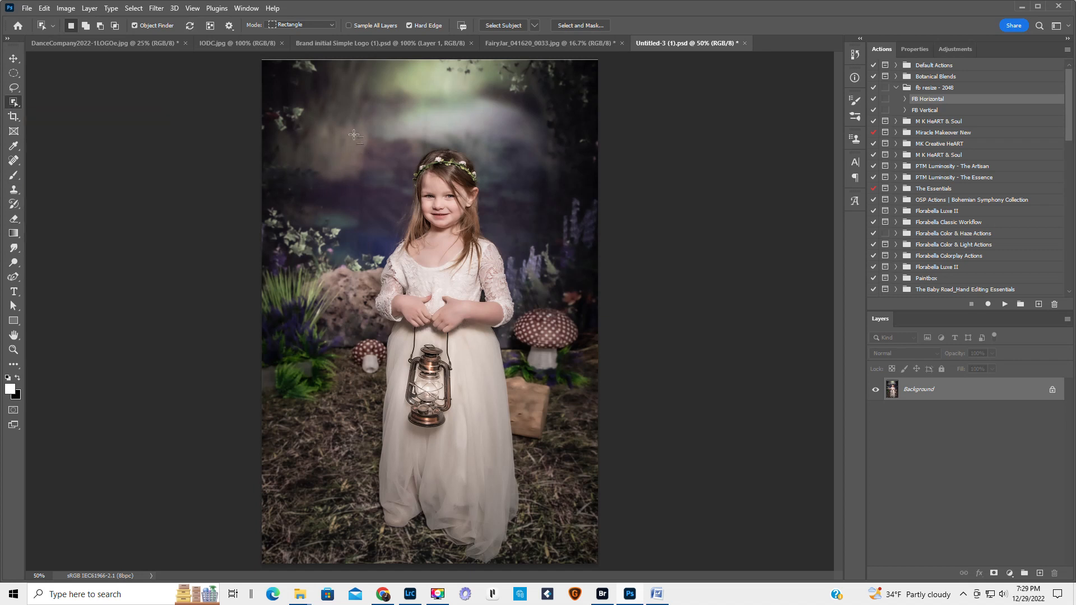
Select the girl with the Object Selection tool and copy her onto a new layer.
left_click_drag(354, 135, 558, 567)
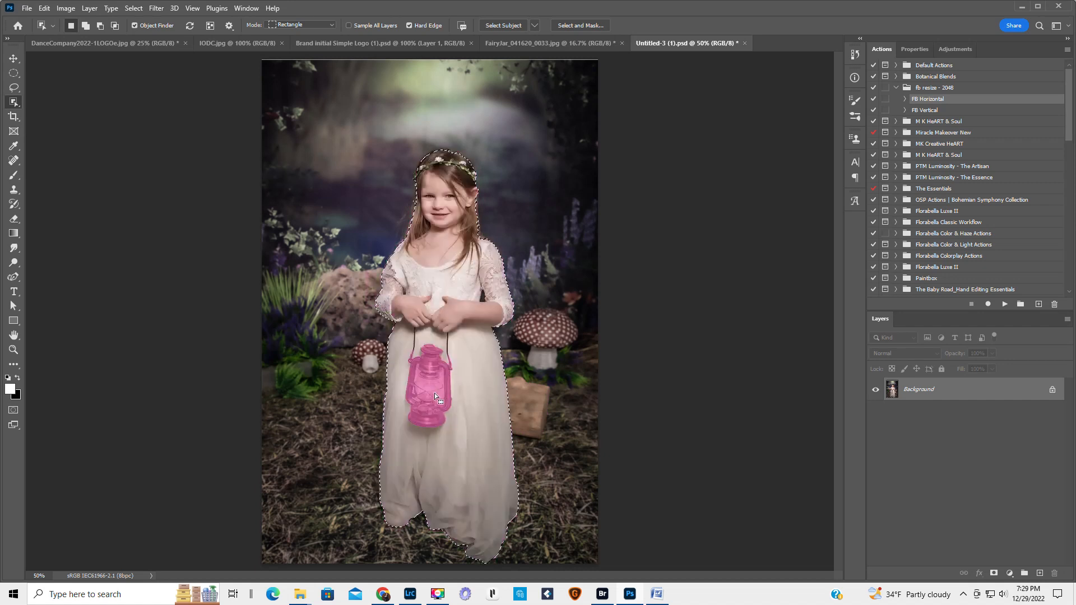
right_click(15, 103)
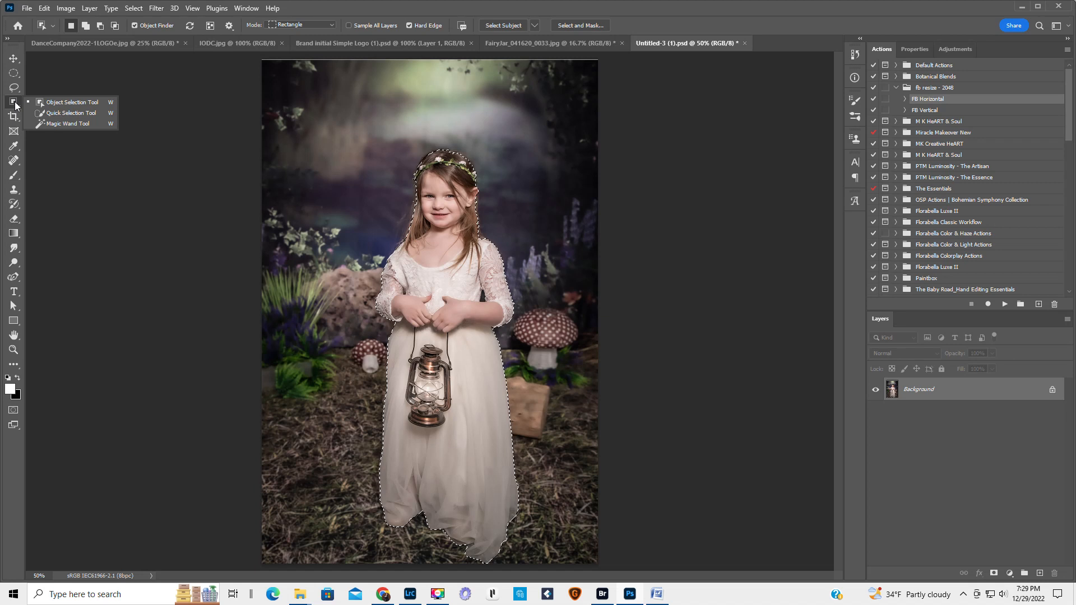
left_click(59, 113)
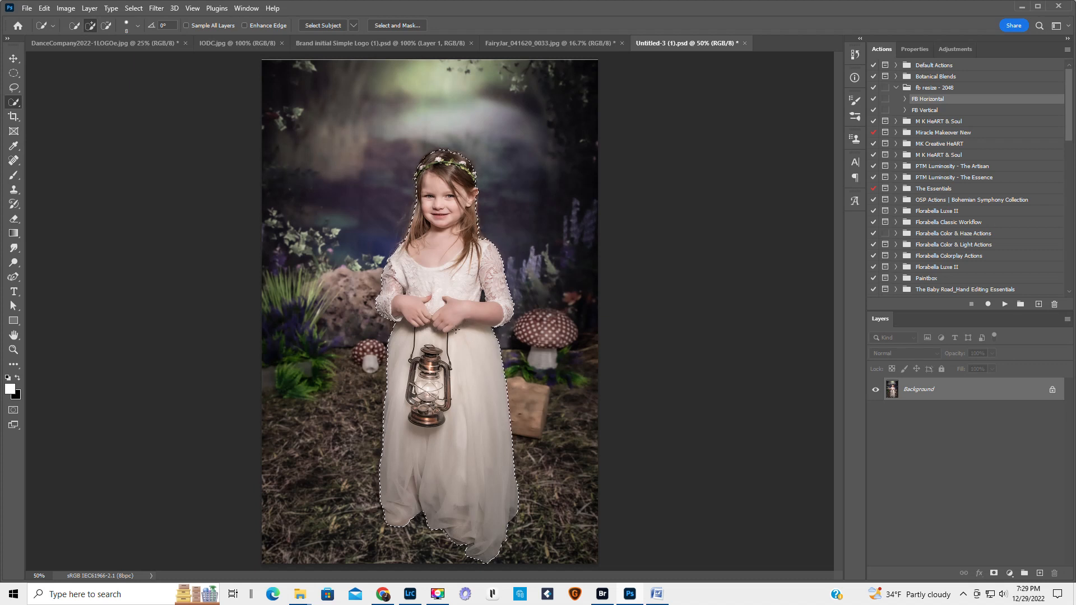
key("ctrl+j")
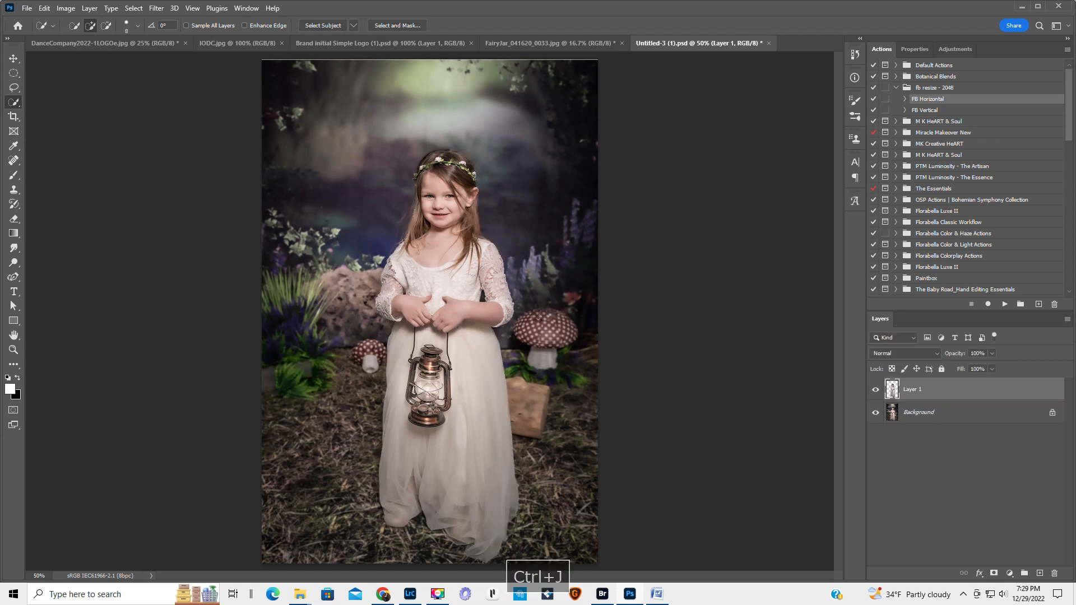
Switch to FairyJar_041620_0033.jpg and quick-select the grass inside the jar, subtracting the excess from the selection.
left_click(538, 42)
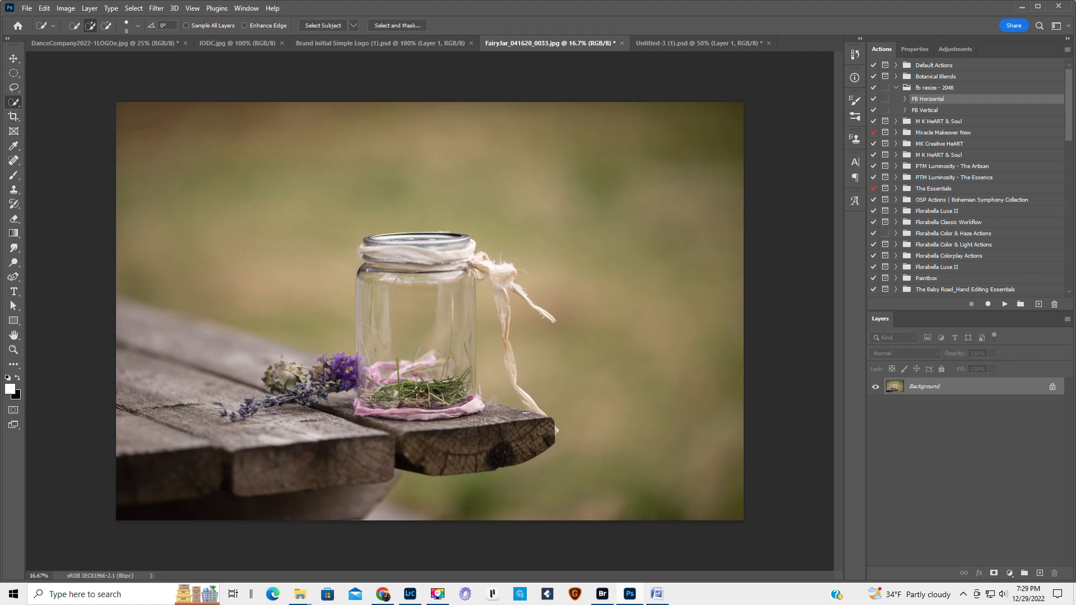
mouse_move(409, 380)
left_mouse_down()
mouse_move(392, 400)
mouse_move(412, 387)
mouse_move(466, 398)
left_mouse_up()
key("alt")
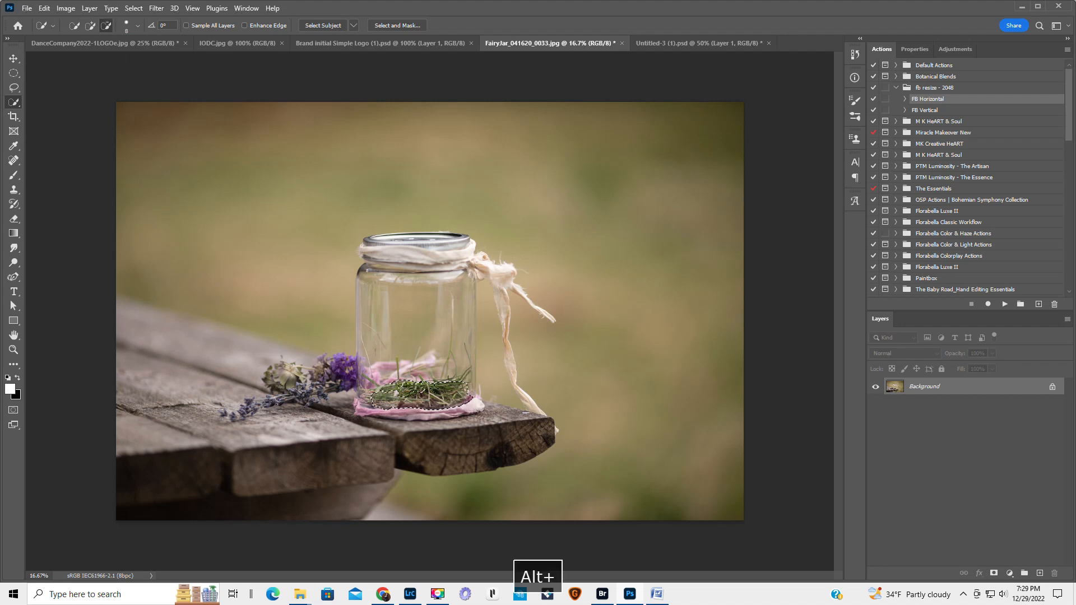
left_click_drag(421, 388, 469, 382)
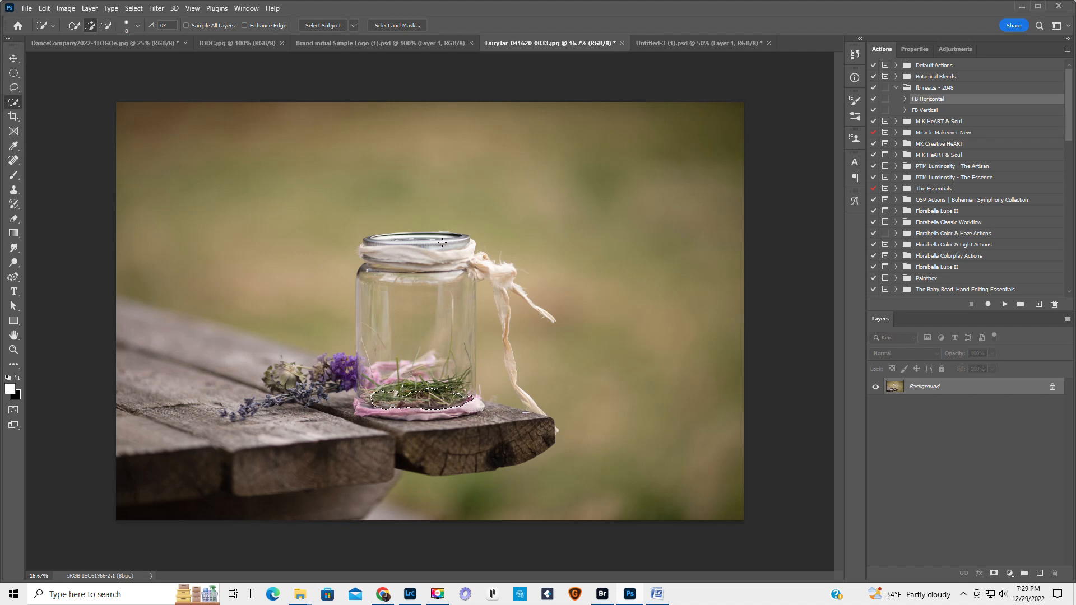
Refine the upper edge of the grass selection in Select and Mask and output it to a new layer with layer mask.
left_click(401, 25)
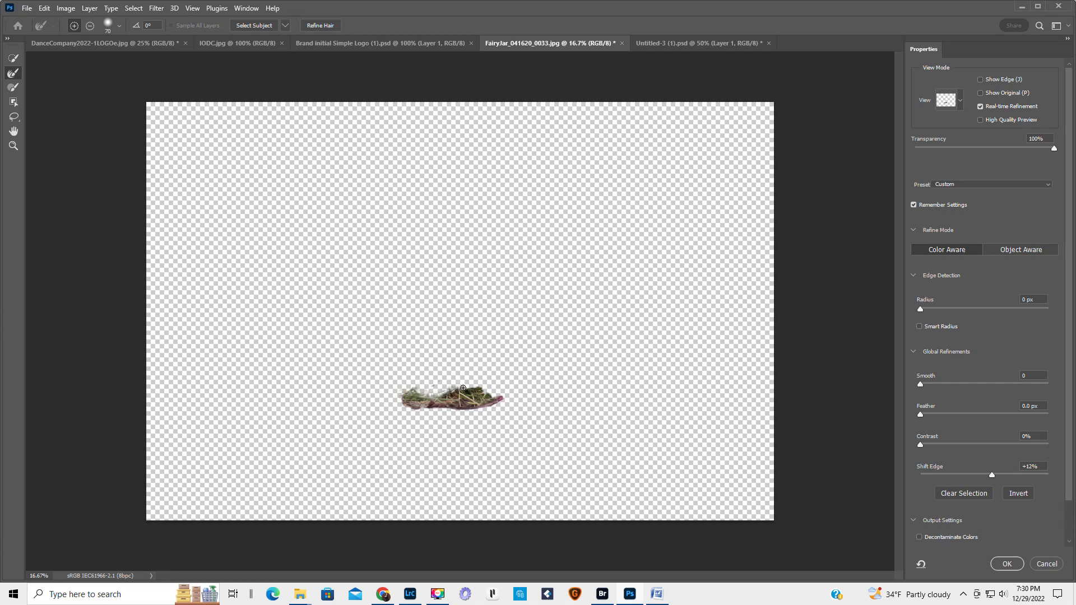
left_click_drag(474, 387, 489, 393)
scroll(964, 482, "down", 2)
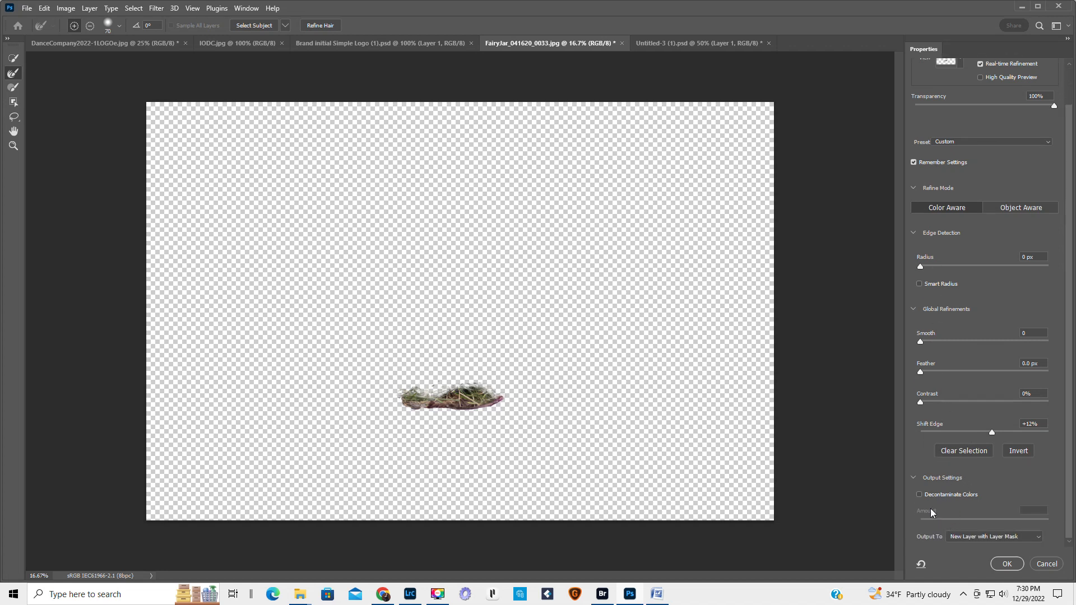
left_click(1006, 564)
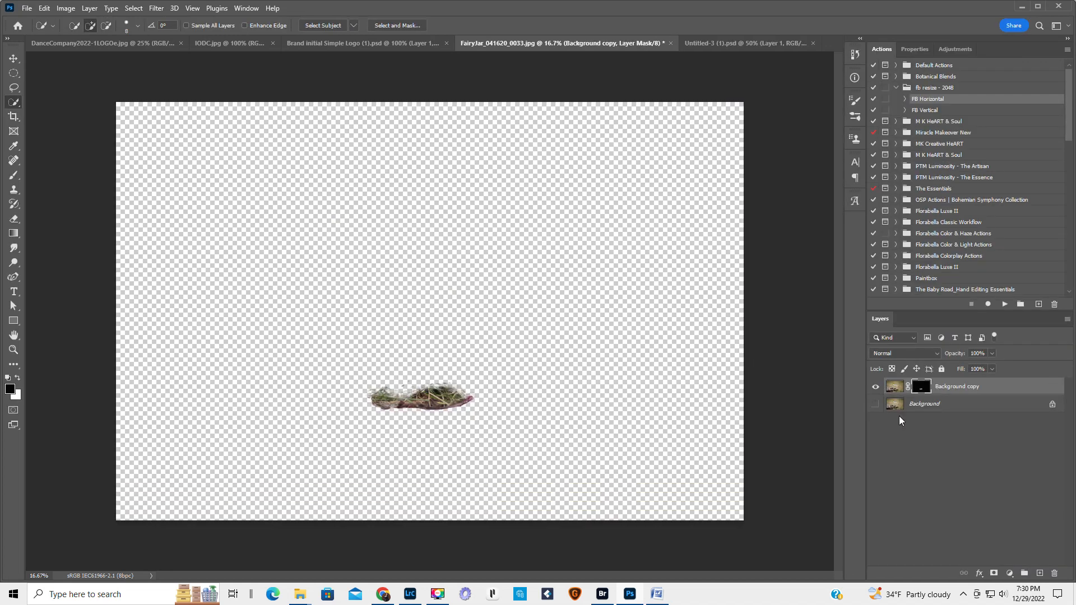
Show the jar image's Background layer again and bring in the cut-out girl from Untitled-3 (1).psd directly above it.
left_click(874, 404)
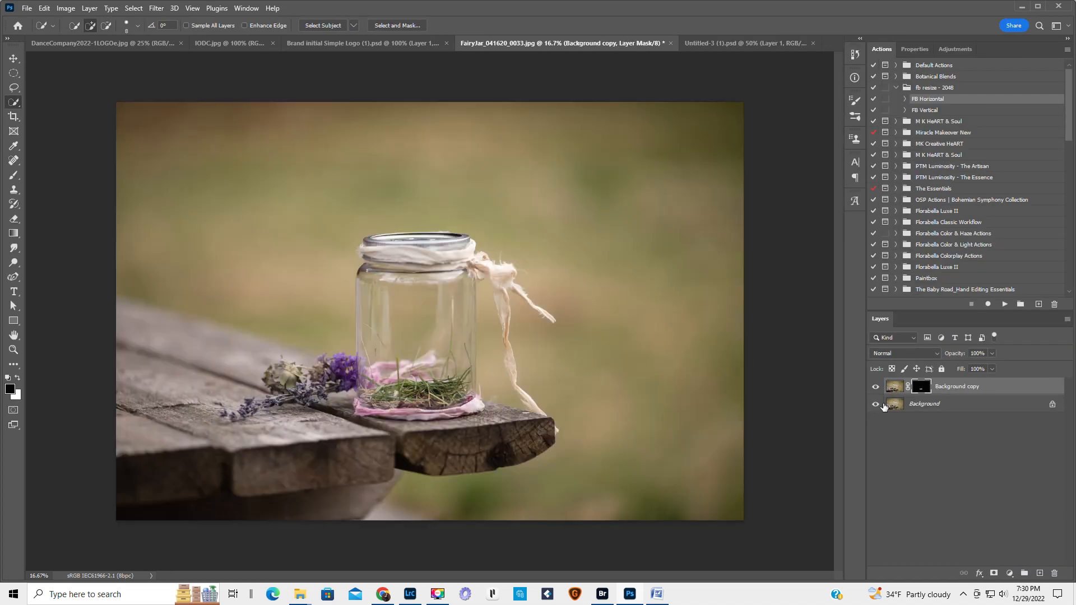
left_click(963, 404)
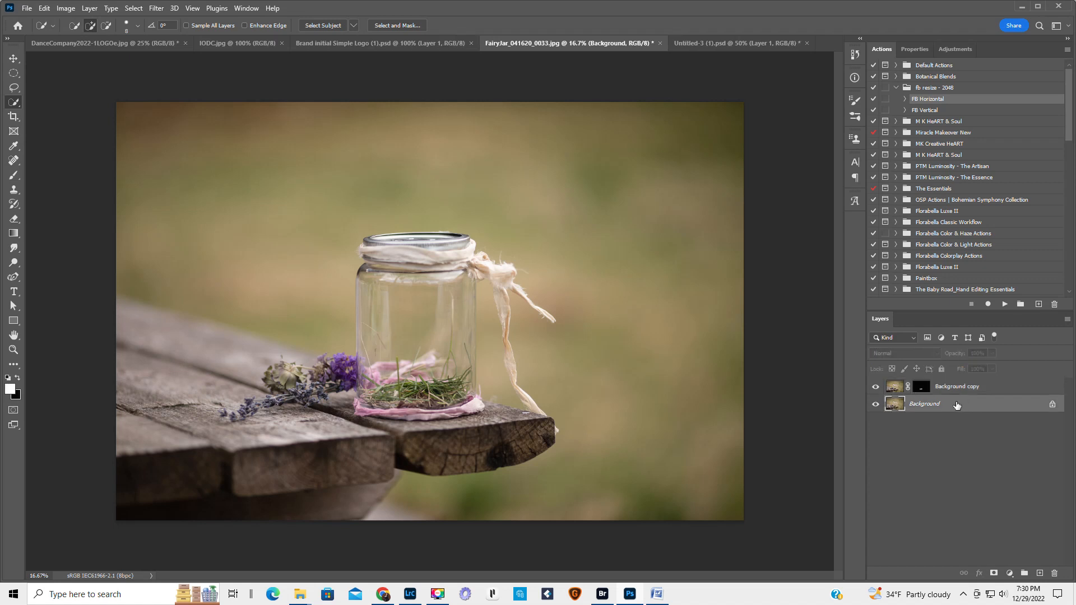
left_click(724, 43)
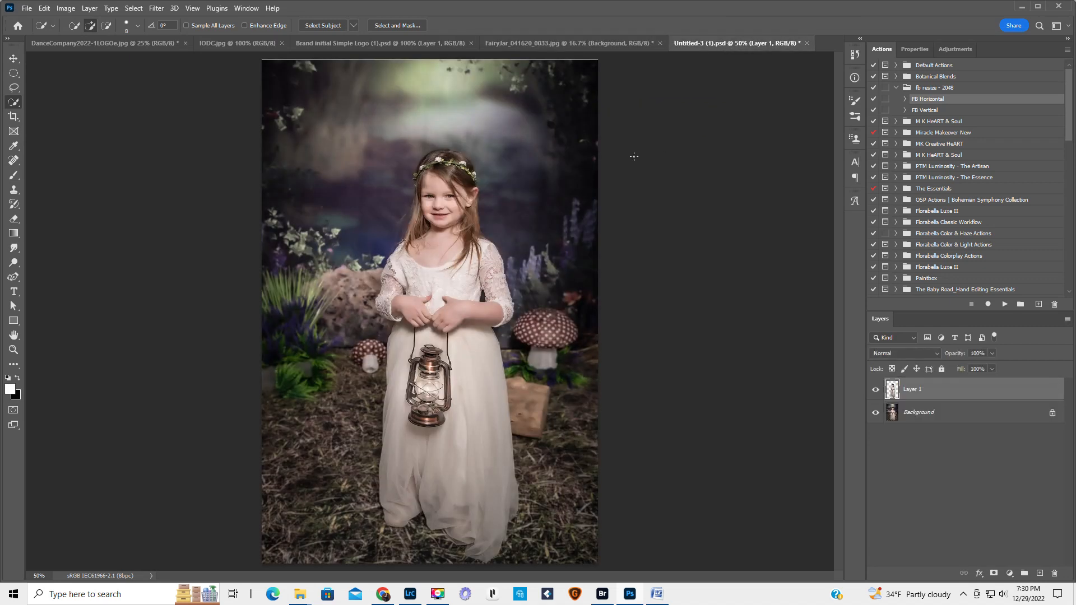
left_click(13, 59)
left_click_drag(416, 289, 426, 322)
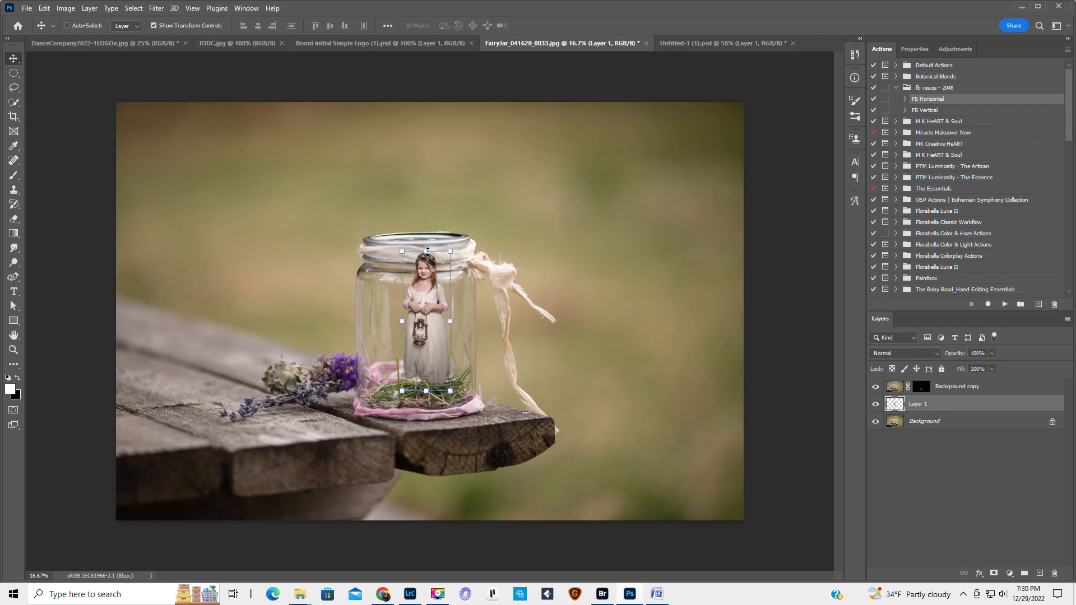
Scale the girl to 82.74% and position her standing in the grass near the middle of the jar.
left_click_drag(427, 251, 426, 275)
left_click_drag(420, 337, 414, 349)
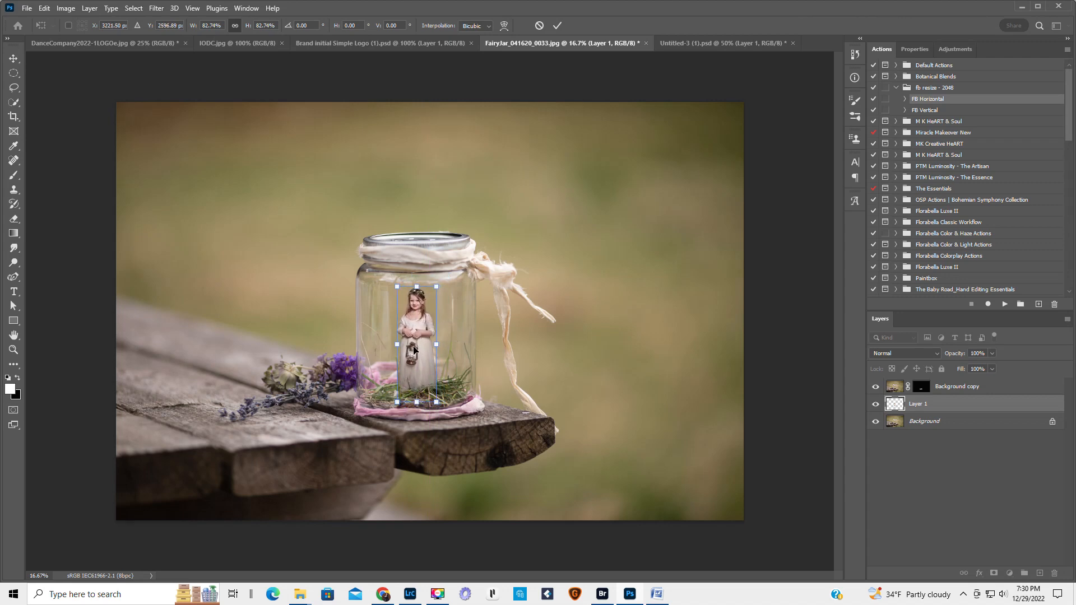
left_click(13, 350)
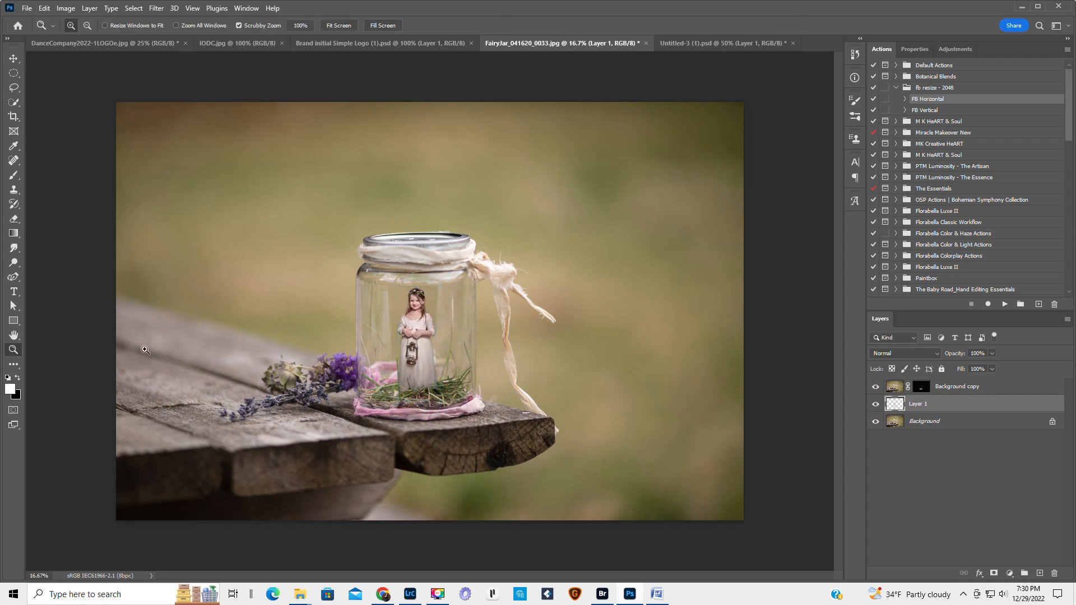
left_click(420, 304)
left_click(420, 304)
scroll(427, 306, "down", 4)
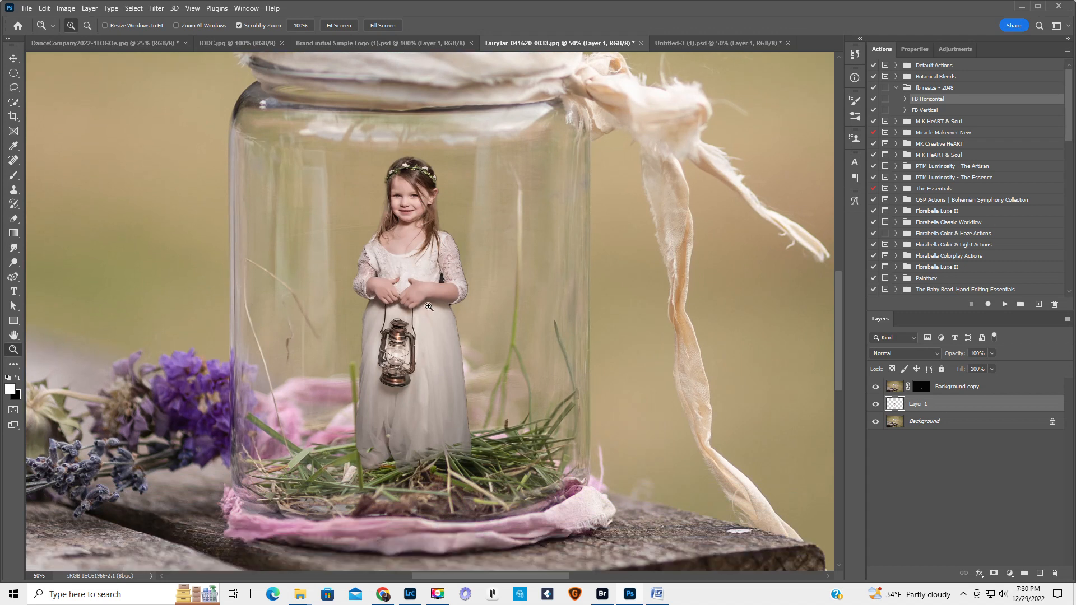
left_click(14, 58)
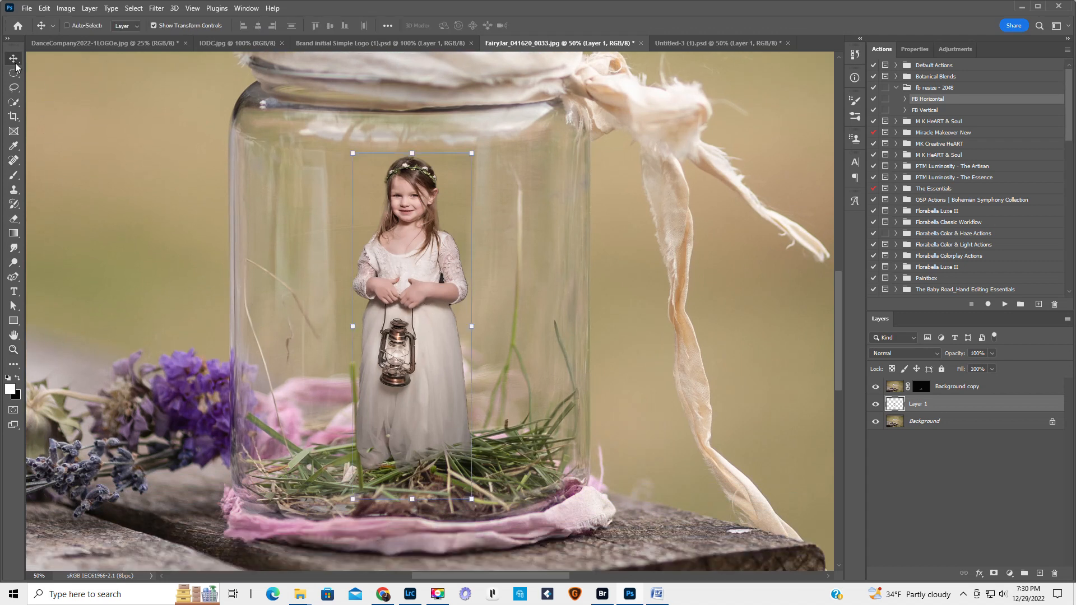
mouse_move(385, 348)
left_mouse_down()
mouse_move(399, 363)
mouse_move(412, 356)
mouse_move(401, 360)
mouse_move(401, 348)
mouse_move(402, 369)
mouse_move(402, 303)
mouse_move(413, 325)
mouse_move(404, 355)
left_mouse_up()
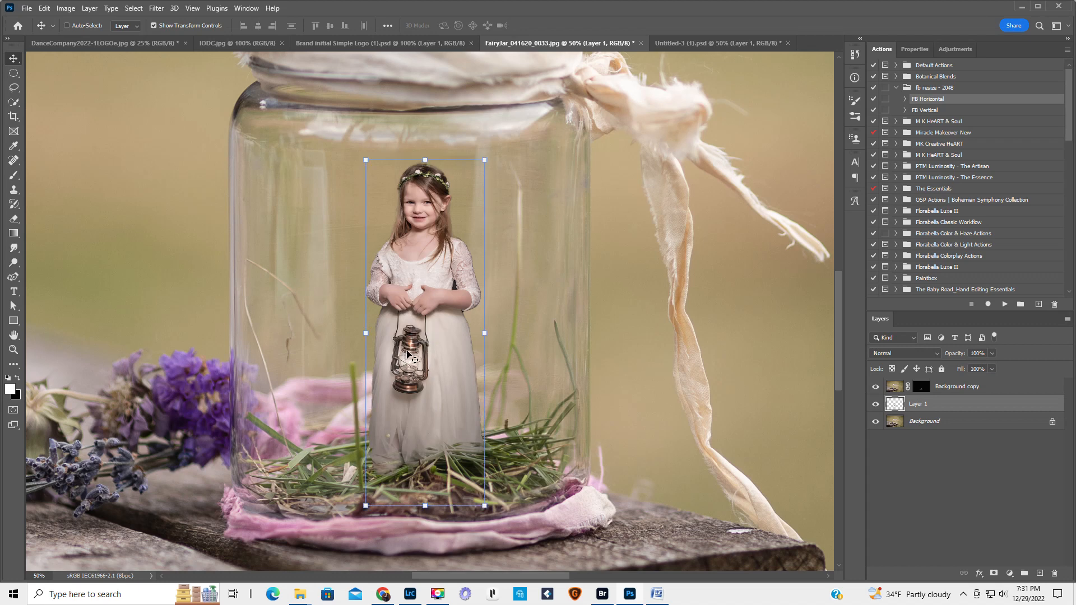
left_click_drag(455, 307, 432, 347)
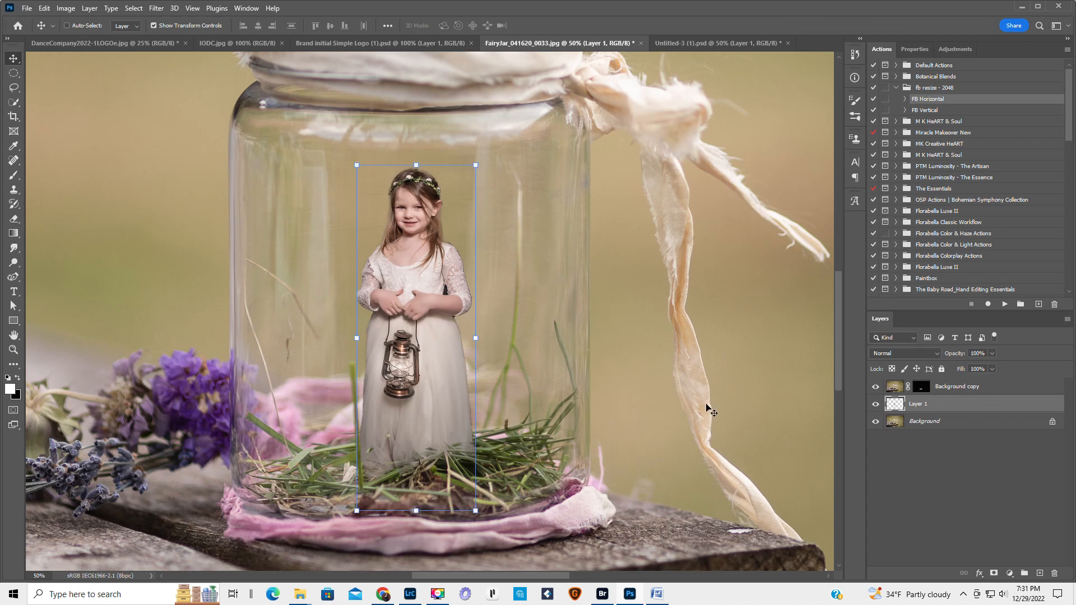
Paint black on the Background copy mask with a 70 px round brush at 100% hardness over the grass at the dress's lower edge.
left_click(920, 386)
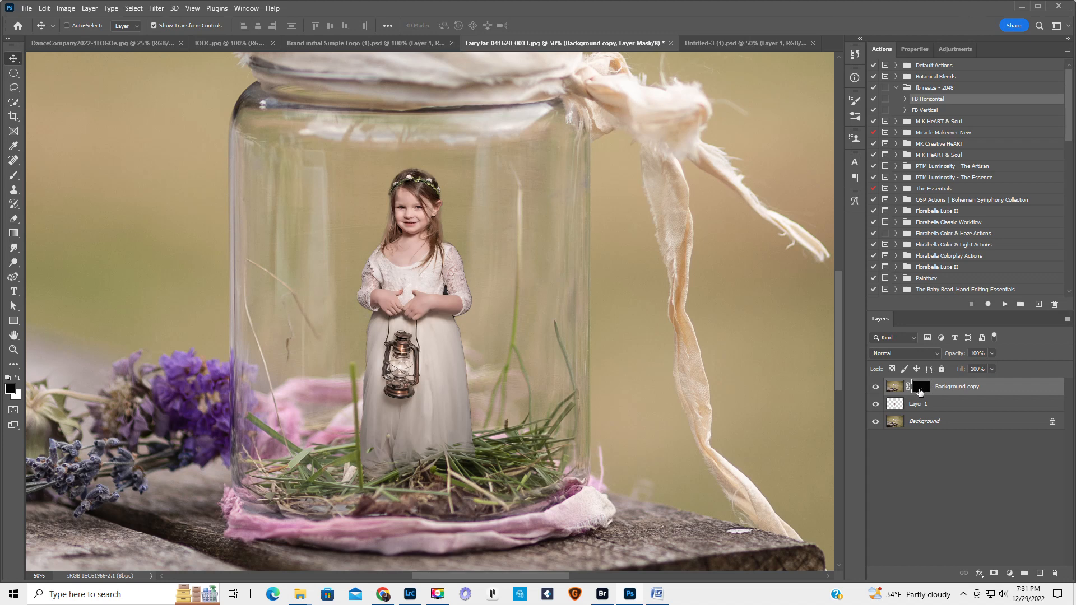
left_click(14, 178)
right_click(317, 302)
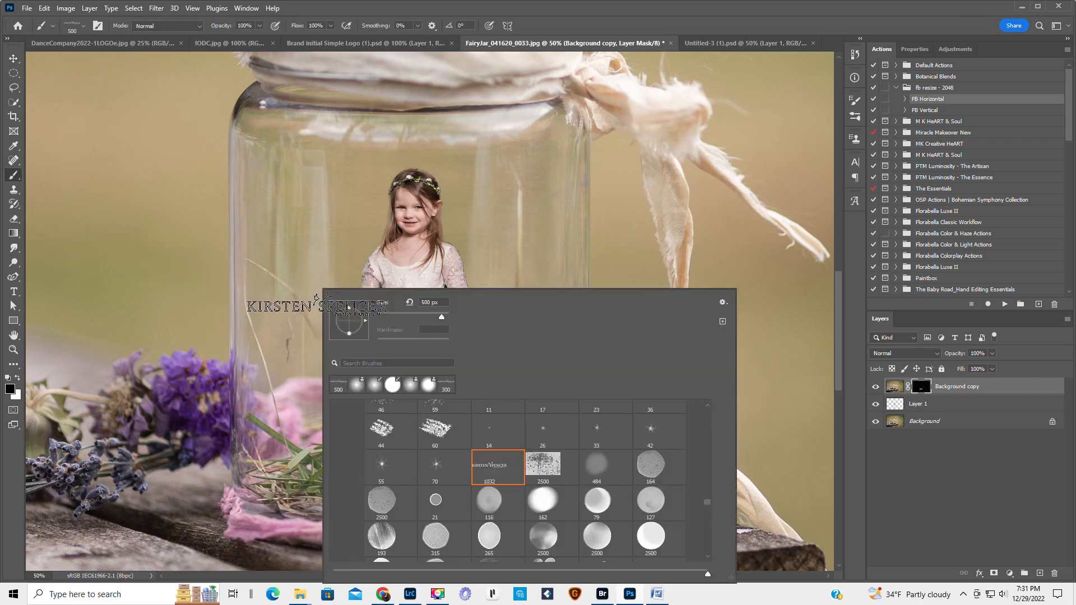
left_click(392, 385)
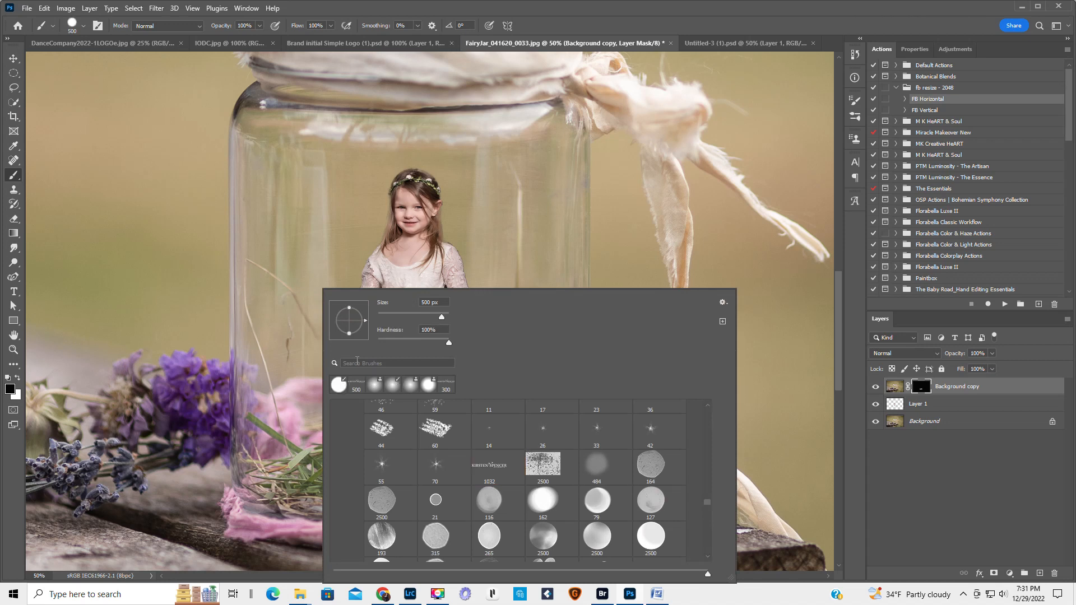
left_click(411, 9)
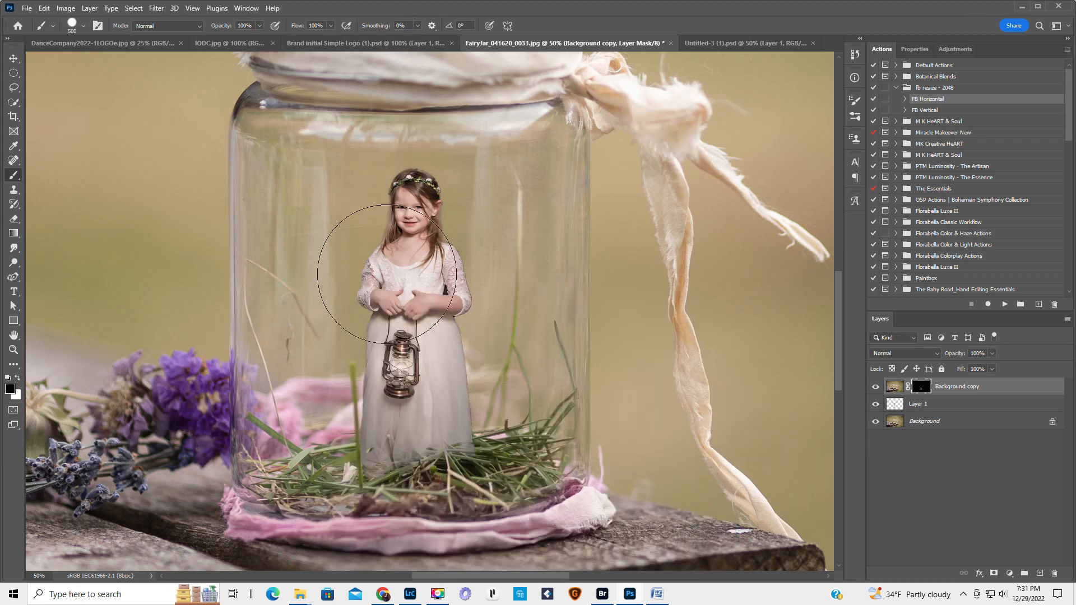
key("bracketleft")
key("bracketleft")
key("bracketleft")
key("bracketleft")
key("bracketleft")
key("bracketleft")
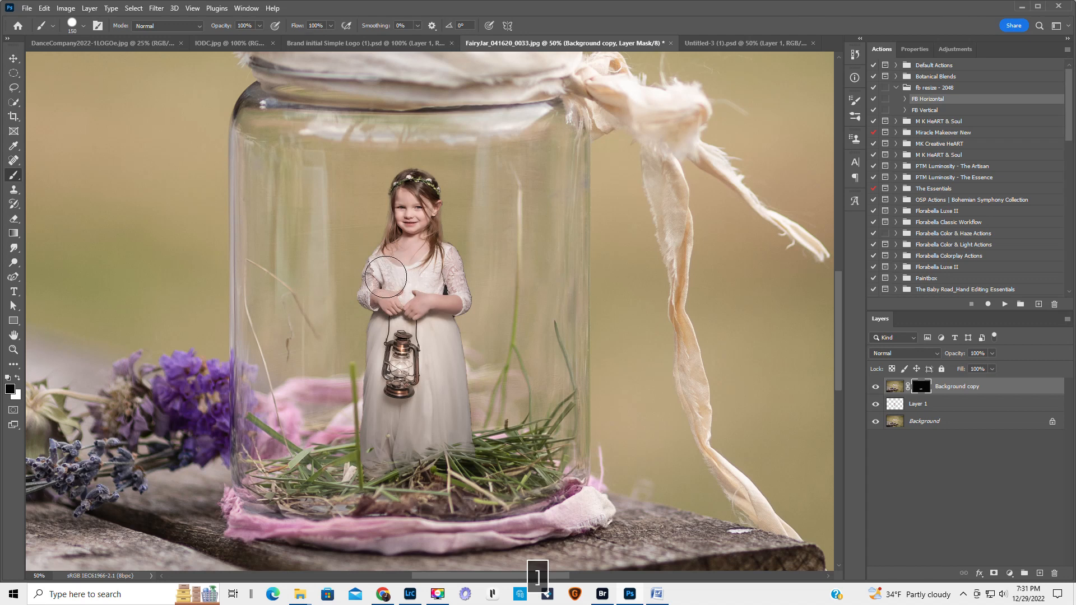
key("bracketleft")
key("bracketleft")
key("bracketleft")
key("bracketleft")
key("bracketleft")
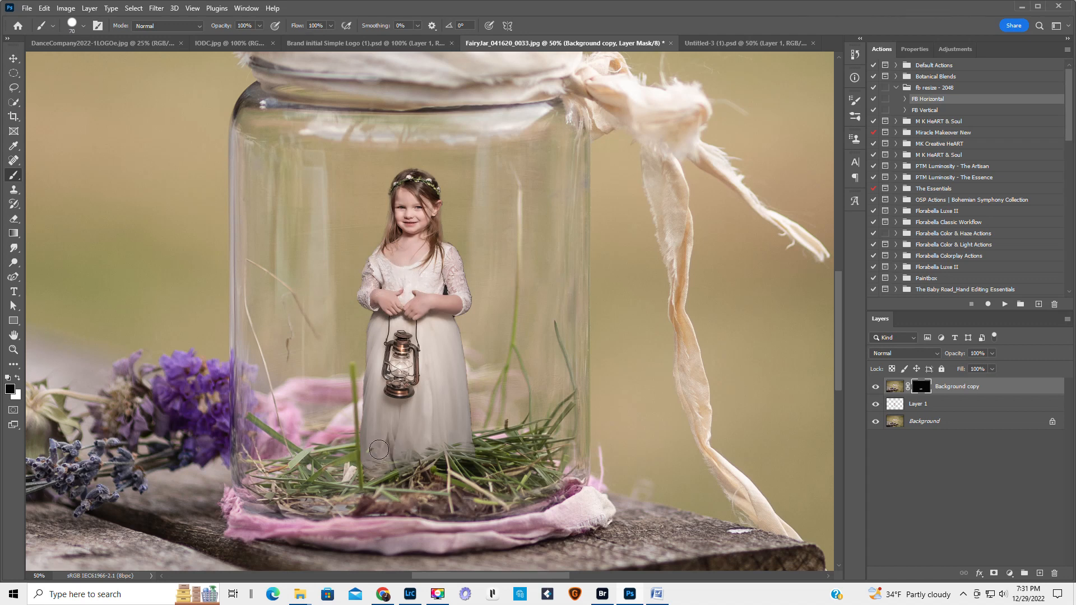
mouse_move(378, 450)
left_mouse_down()
mouse_move(372, 462)
mouse_move(452, 428)
mouse_move(481, 440)
mouse_move(448, 436)
mouse_move(349, 476)
left_mouse_up()
Move the girl on Layer 1 slightly lower into the grass.
left_click(13, 59)
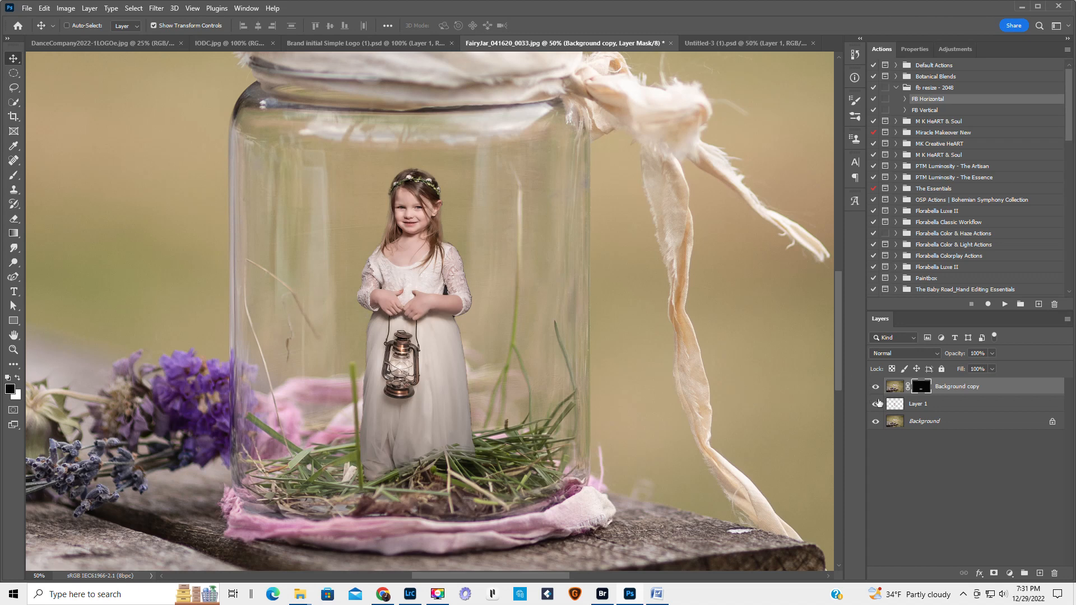
left_click(895, 403)
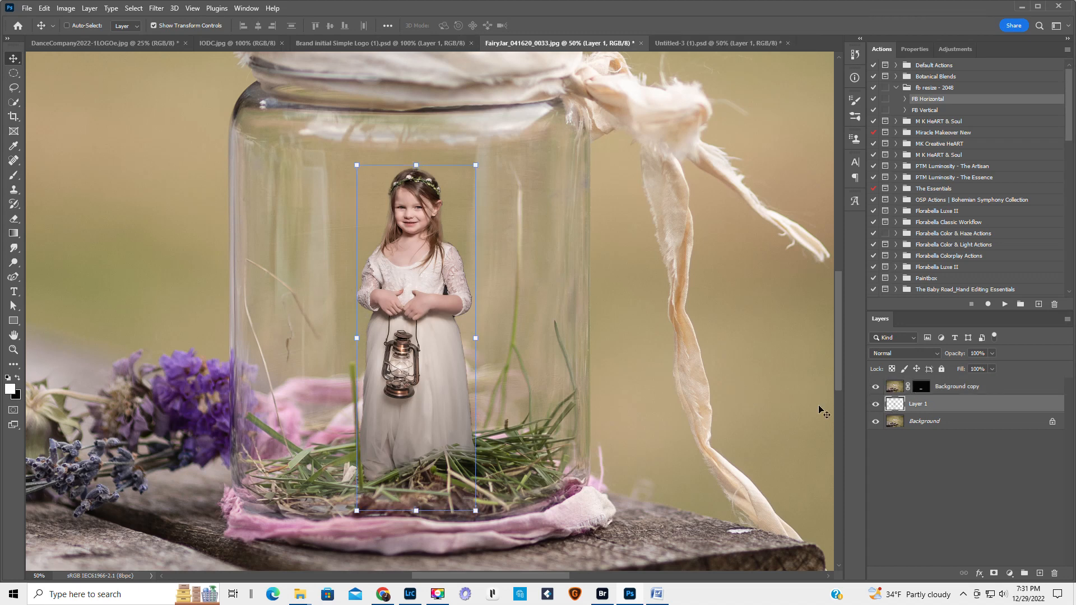
left_click_drag(427, 370, 427, 380)
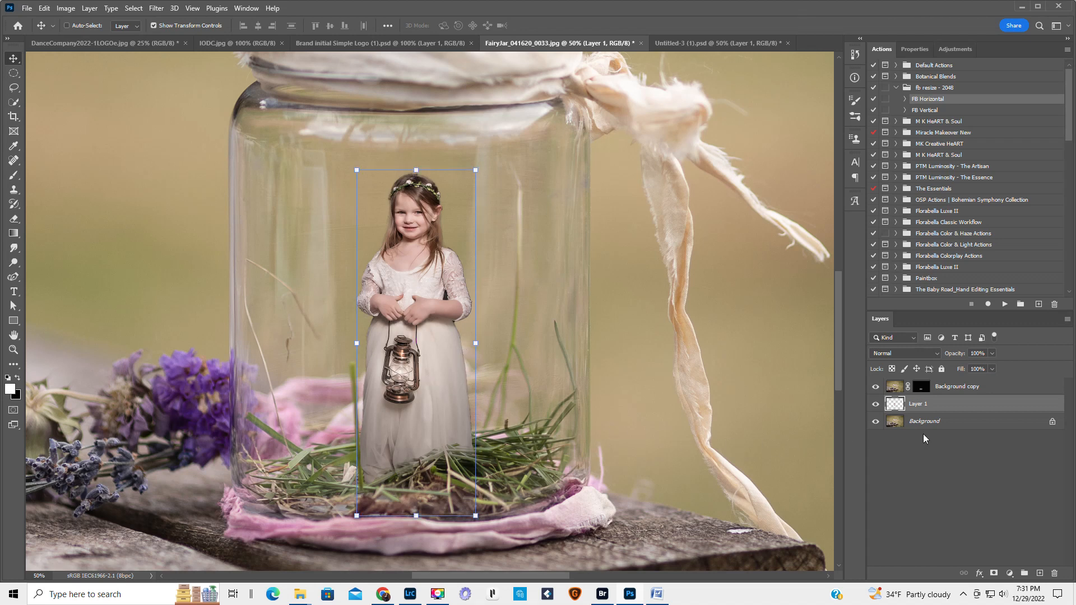
Inspect the girl's sleeve edges close up and add a layer mask to Layer 1.
left_click(955, 423)
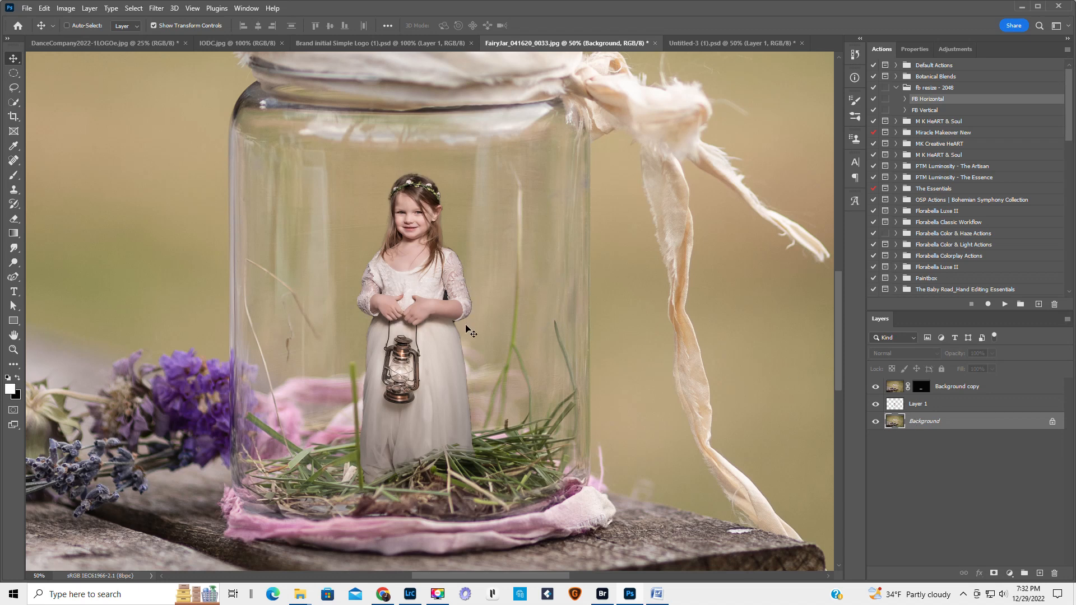
left_click(13, 350)
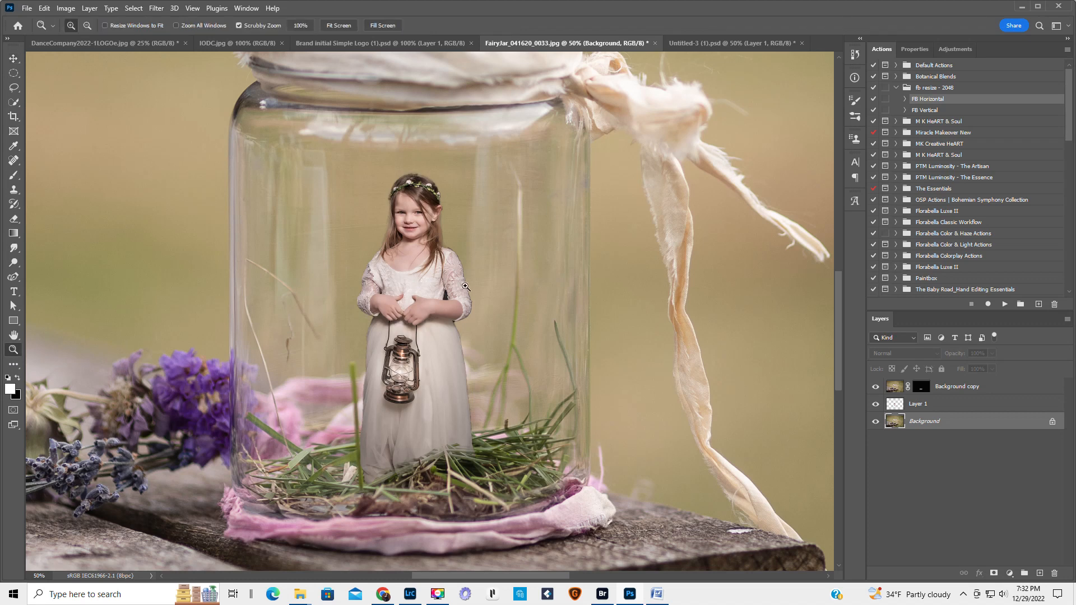
left_click(464, 291)
left_click(465, 291)
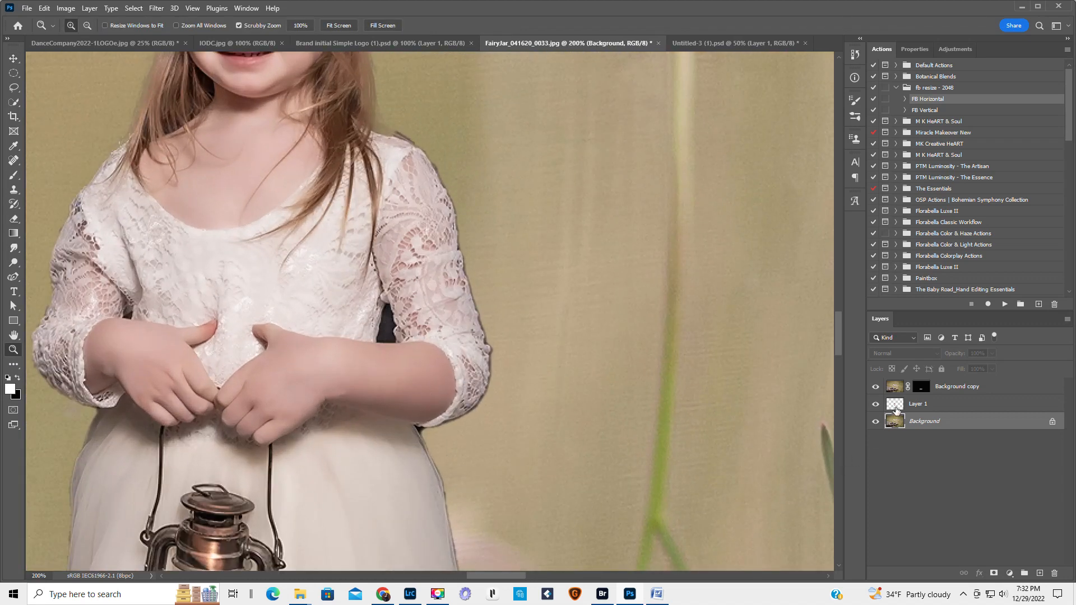
left_click(895, 404)
left_click(875, 404)
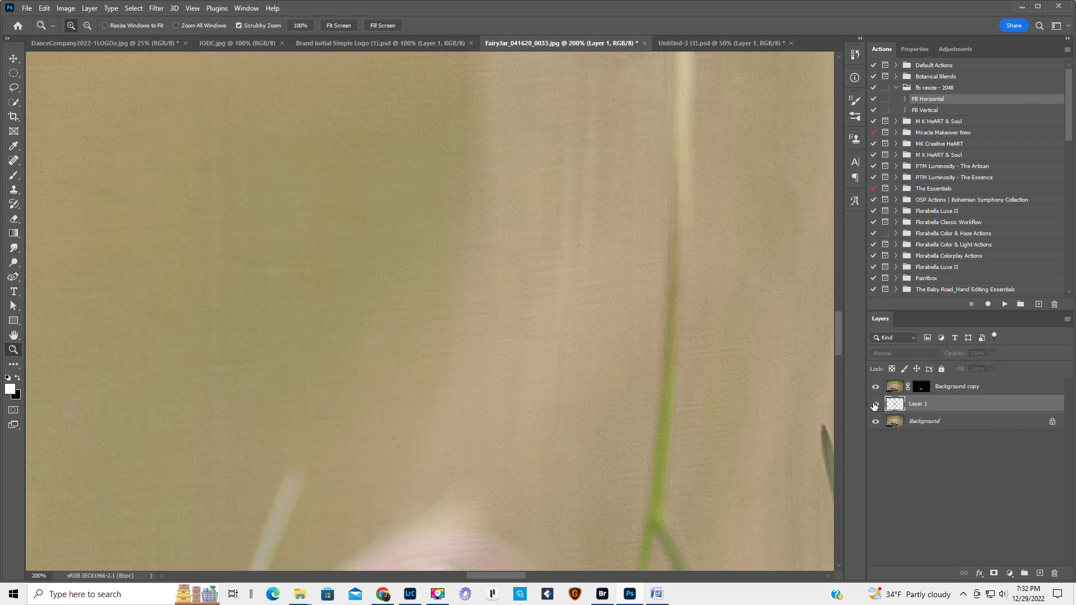
left_click(875, 404)
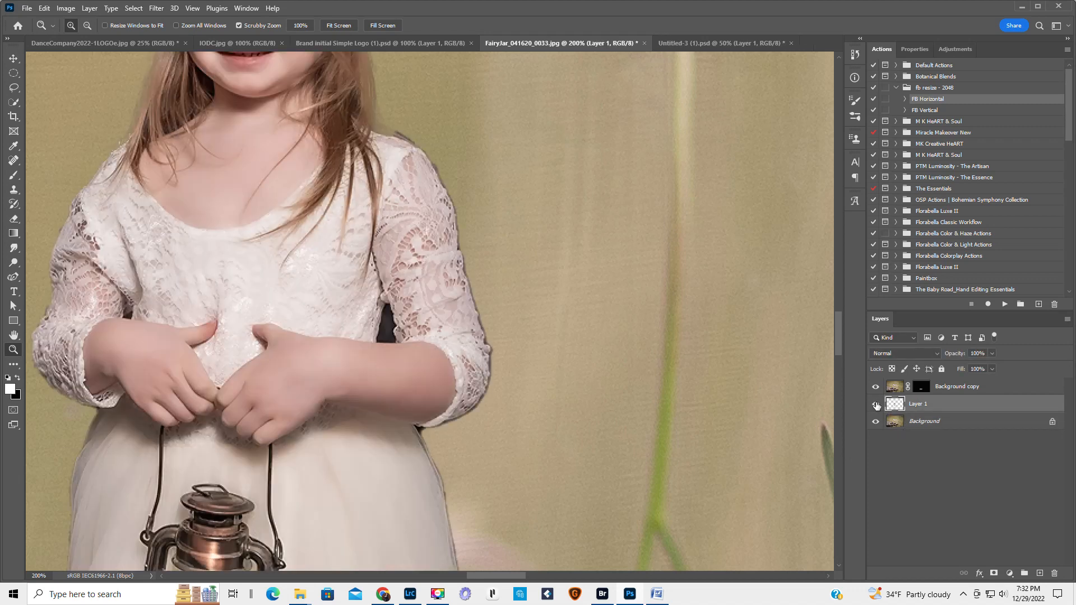
left_click(994, 573)
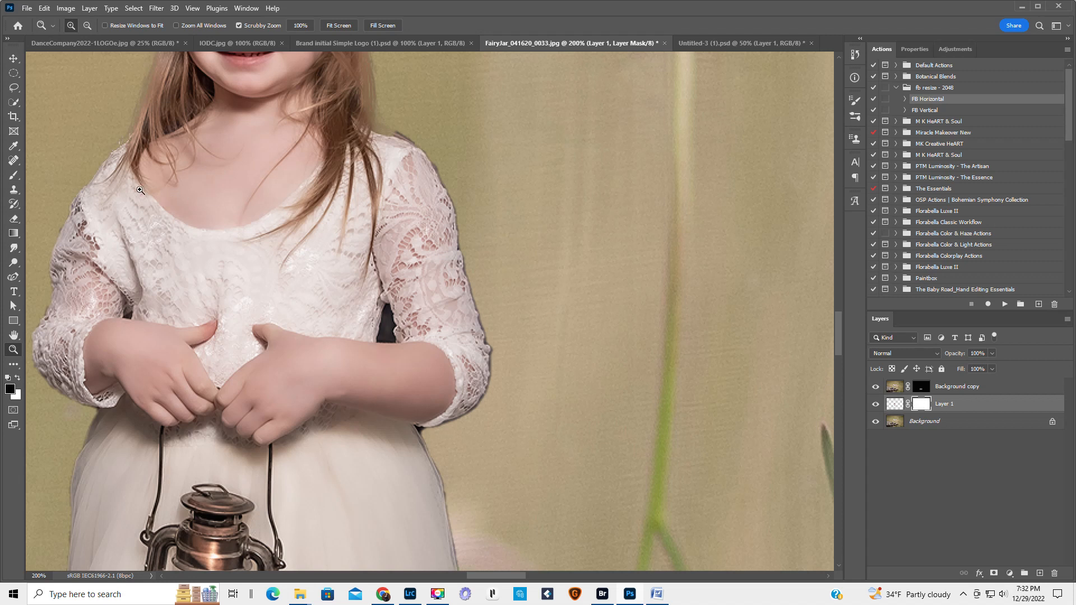
Paint black on the Layer 1 mask with a much smaller brush to remove the dark fringe along the girl's lace sleeve edges.
left_click(13, 176)
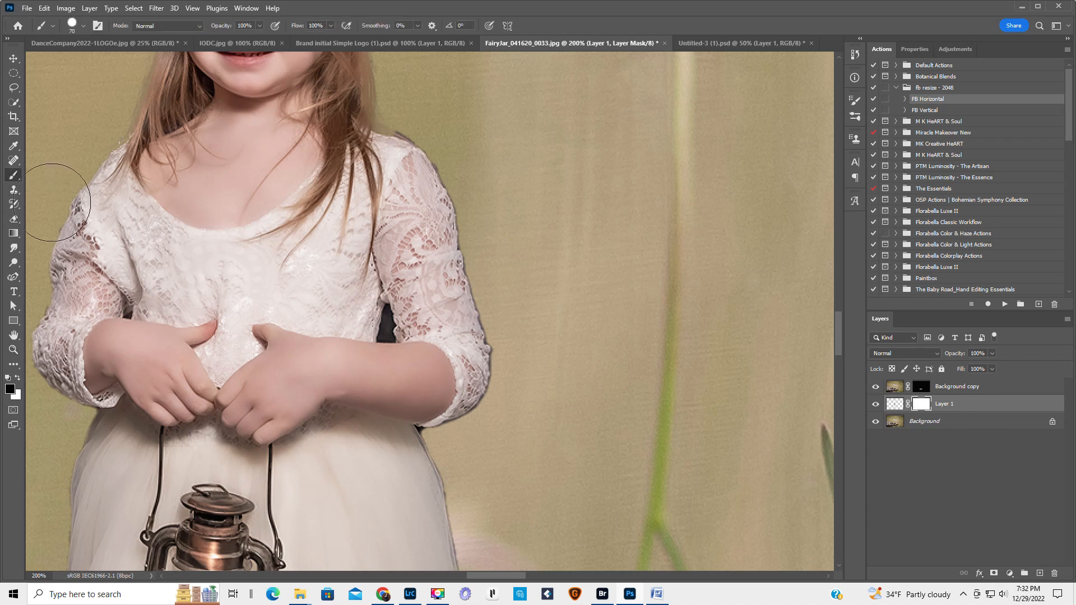
key("bracketleft")
key("bracketleft")
key("bracketleft")
key("bracketleft")
key("bracketleft")
key("bracketleft")
key("bracketleft")
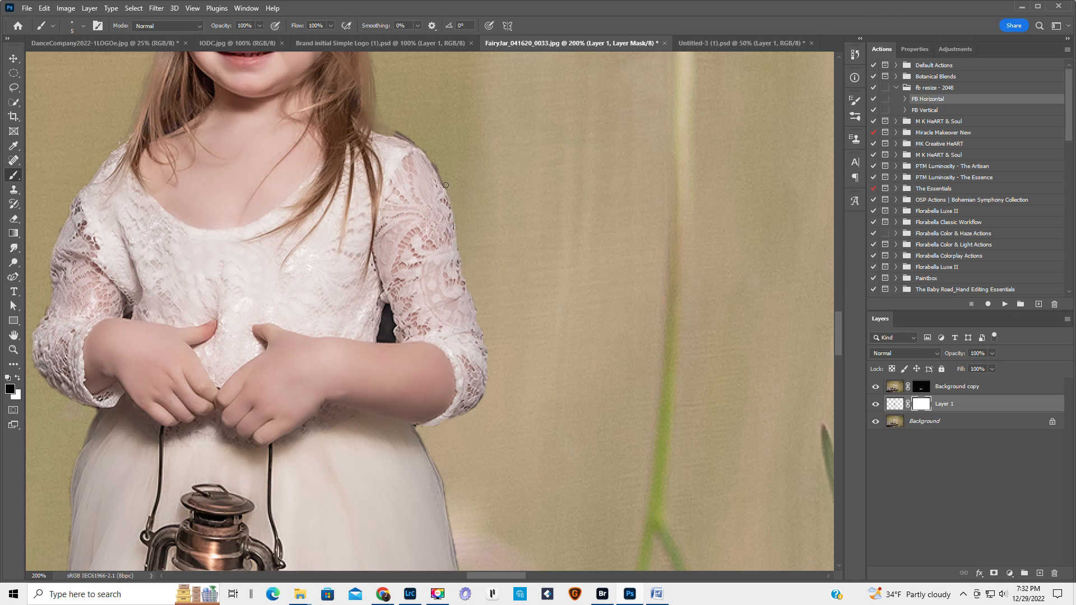
left_click_drag(436, 164, 395, 135)
Check the girl's arm in the original Untitled-3 photo and mask out the dark gap between her bent elbow and waist on Layer 1.
left_click(727, 42)
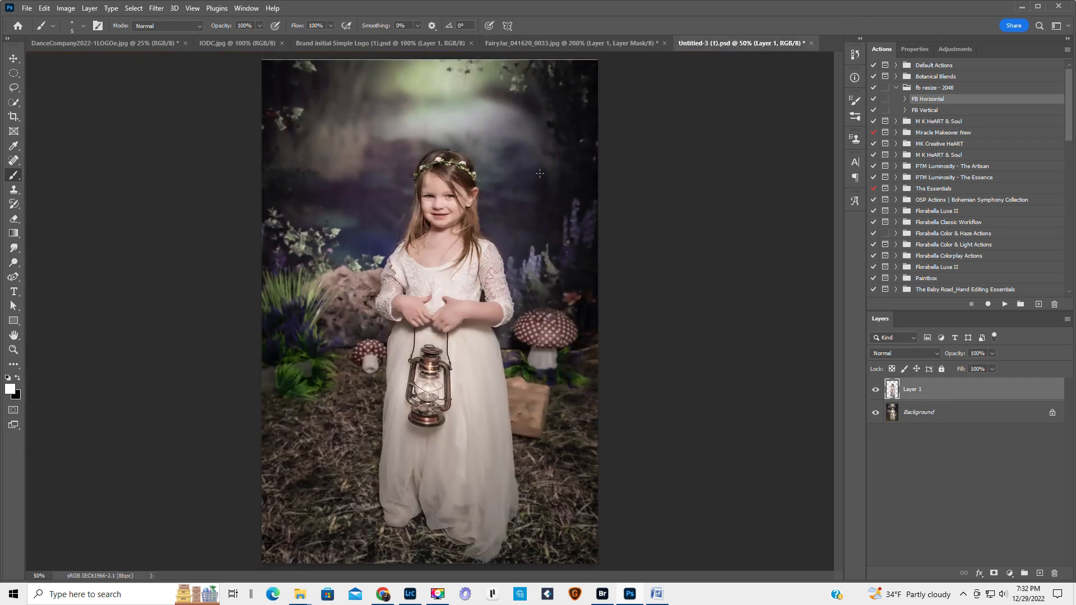
left_click(590, 42)
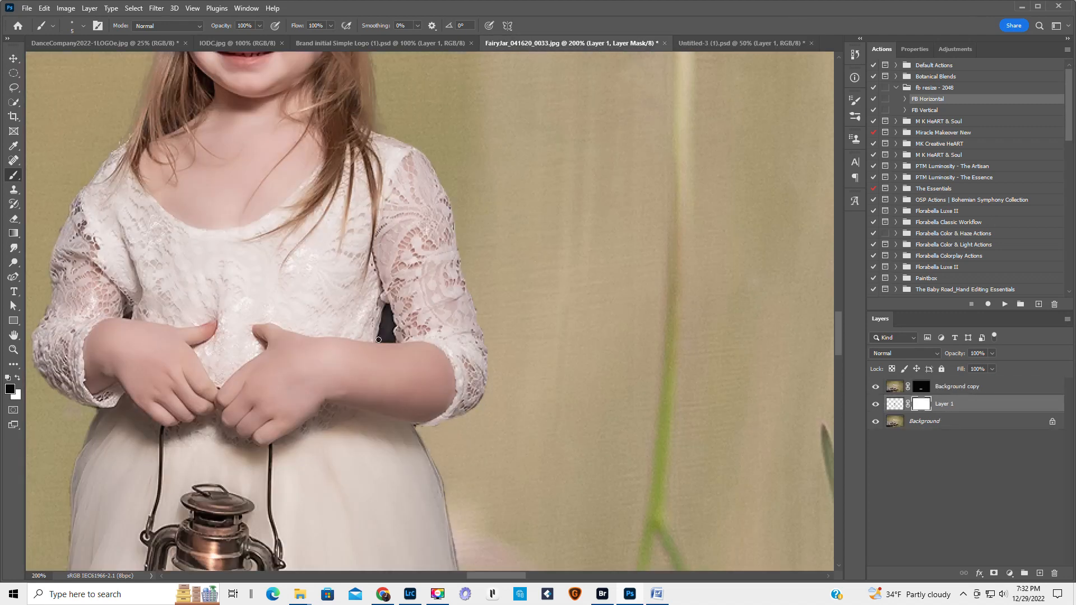
mouse_move(379, 339)
left_mouse_down()
mouse_move(384, 312)
mouse_move(393, 325)
left_mouse_up()
left_click_drag(386, 320, 379, 337)
Examine the cut-out edges around the girl's hair and flower crown, and how she looks in the whole jar photo.
scroll(445, 174, "up", 3)
scroll(450, 162, "up", 8)
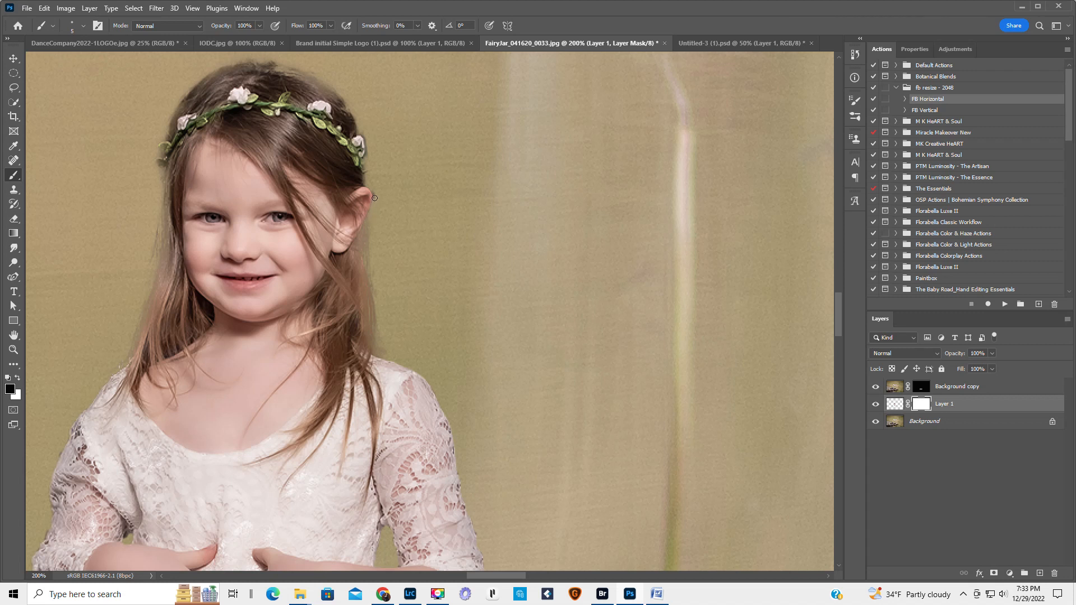
scroll(377, 179, "up", 1)
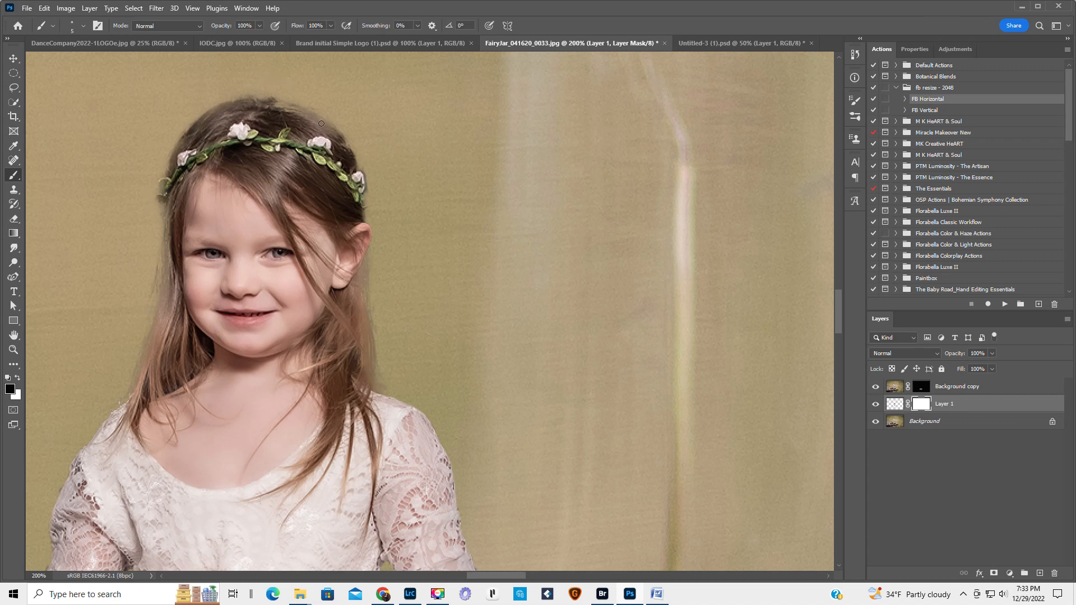
left_click(14, 335)
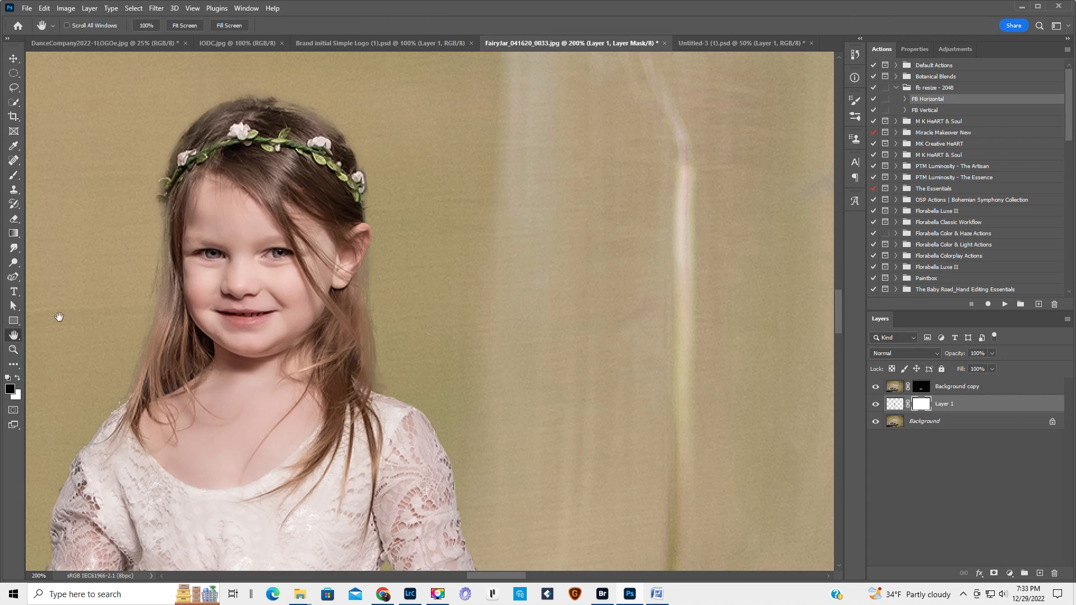
left_click(214, 328, "alt")
left_click(214, 328, "alt")
left_click(202, 343, "alt")
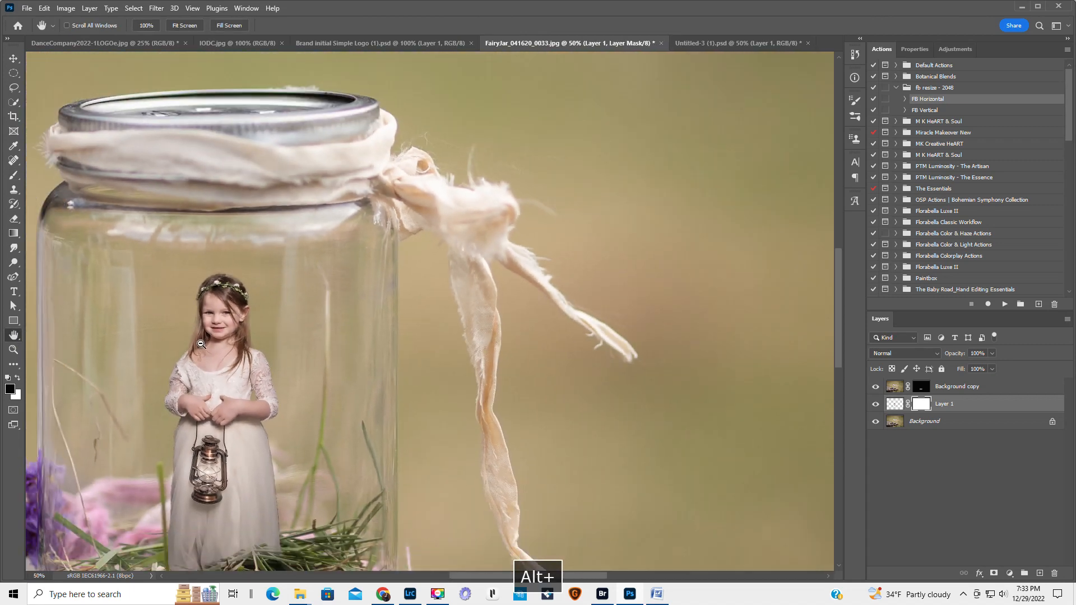
left_click(201, 344, "alt")
left_click(205, 353, "alt")
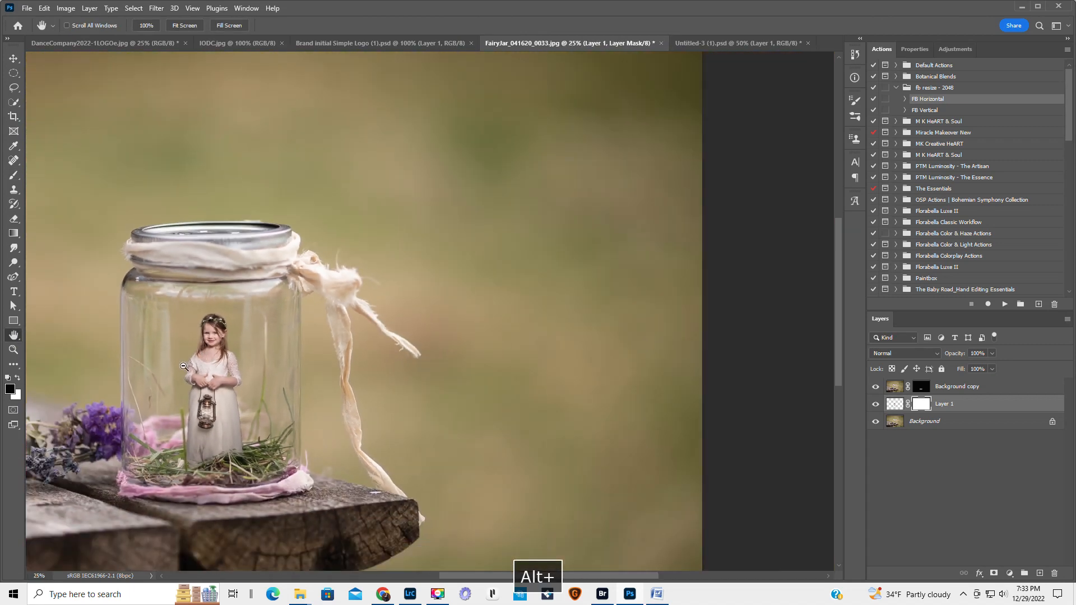
left_click(183, 366, "alt")
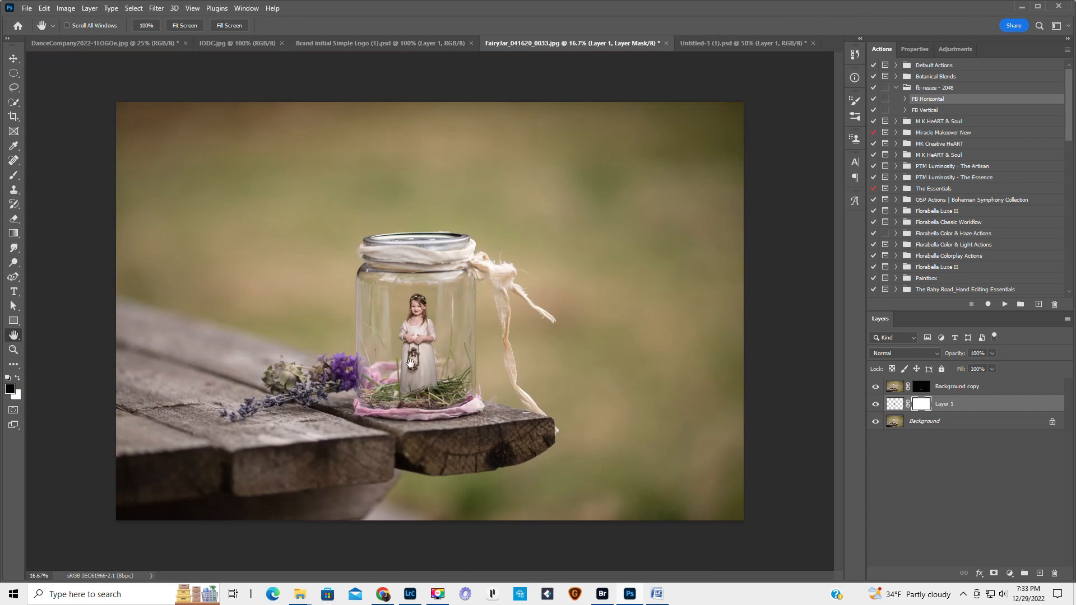
left_click(12, 350)
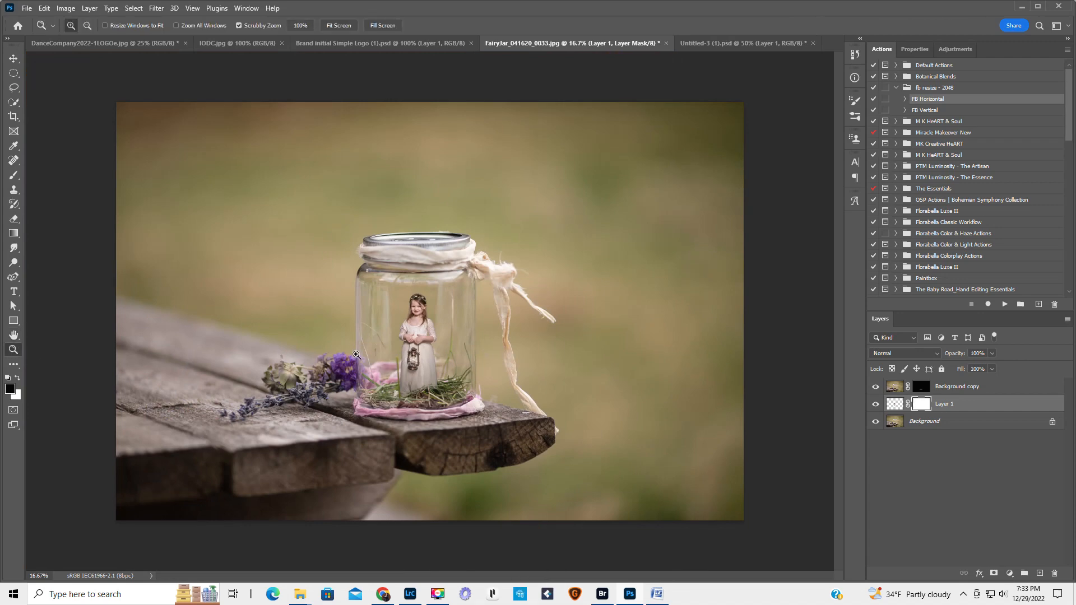
left_click_drag(405, 332, 523, 314)
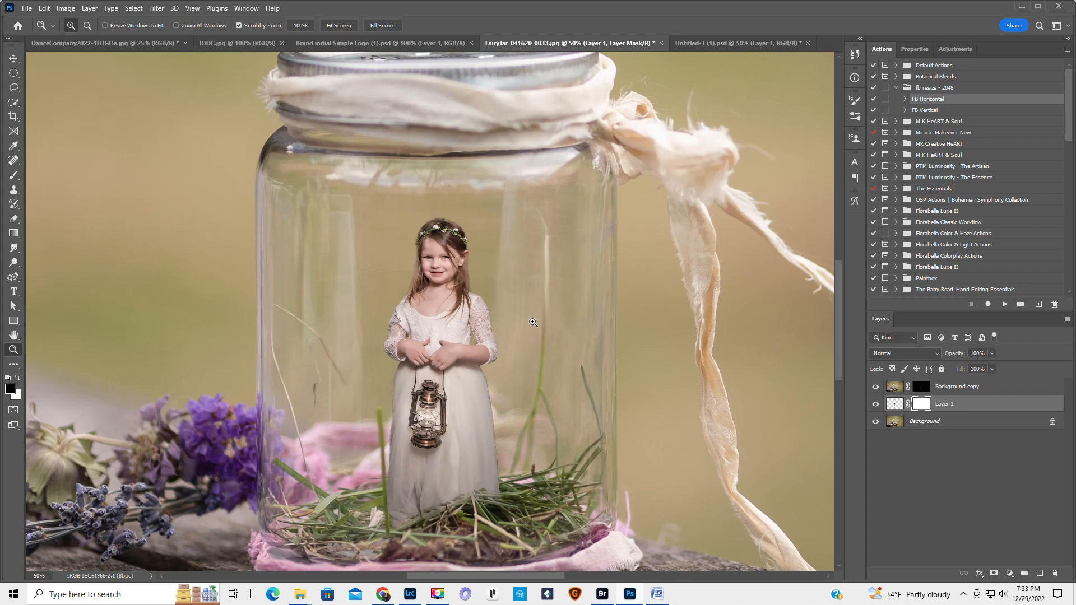
key("alt")
Place the glow overlay 10.jpg from the HOLIDAY MAGIC overlays folder as an embedded layer directly above Layer 1.
left_click(893, 403)
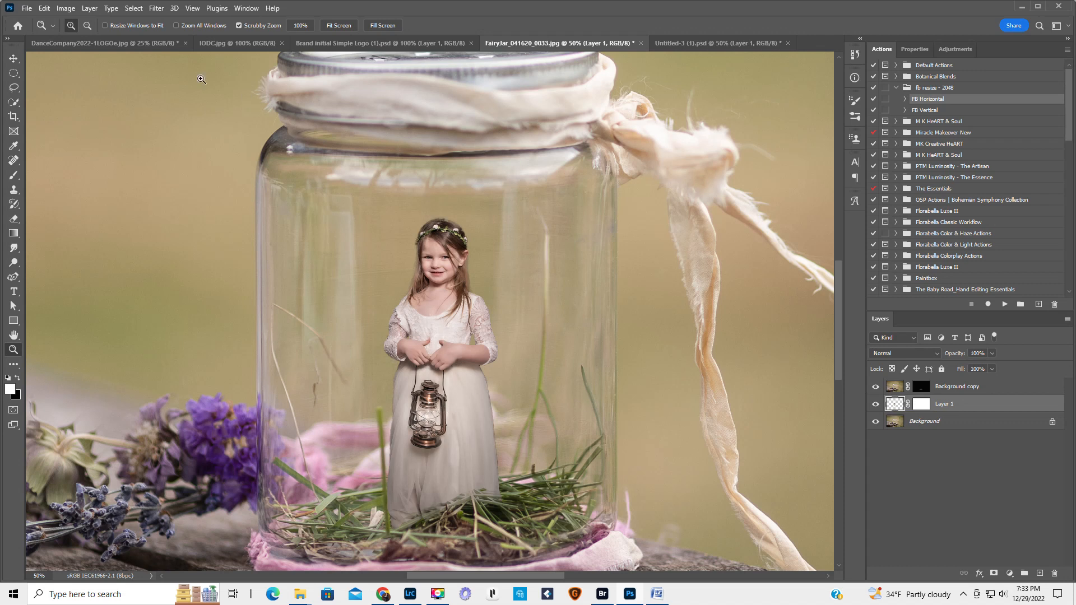
left_click(26, 8)
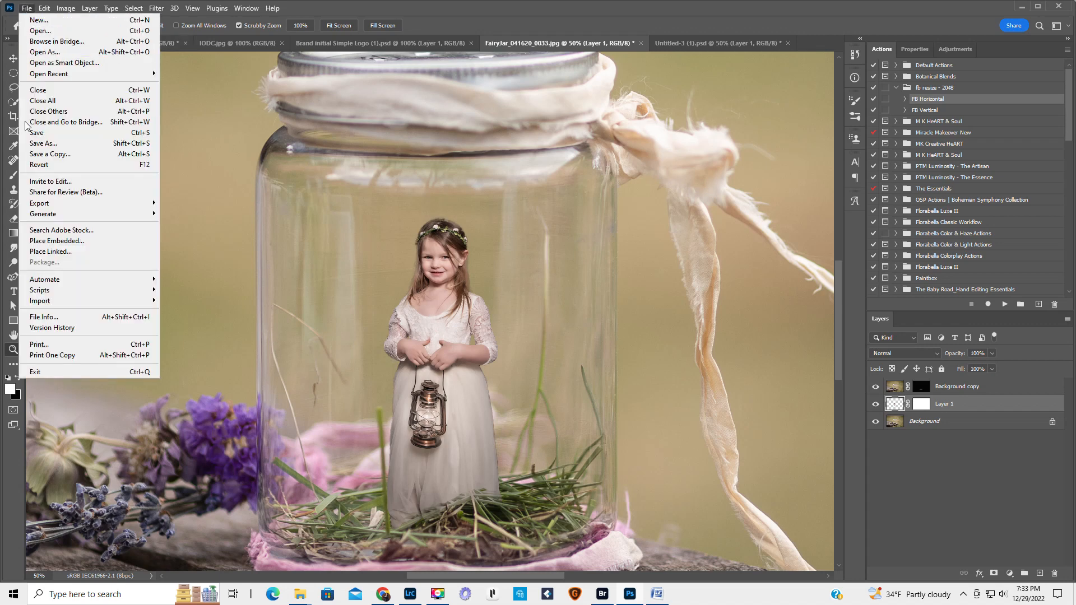
left_click(56, 240)
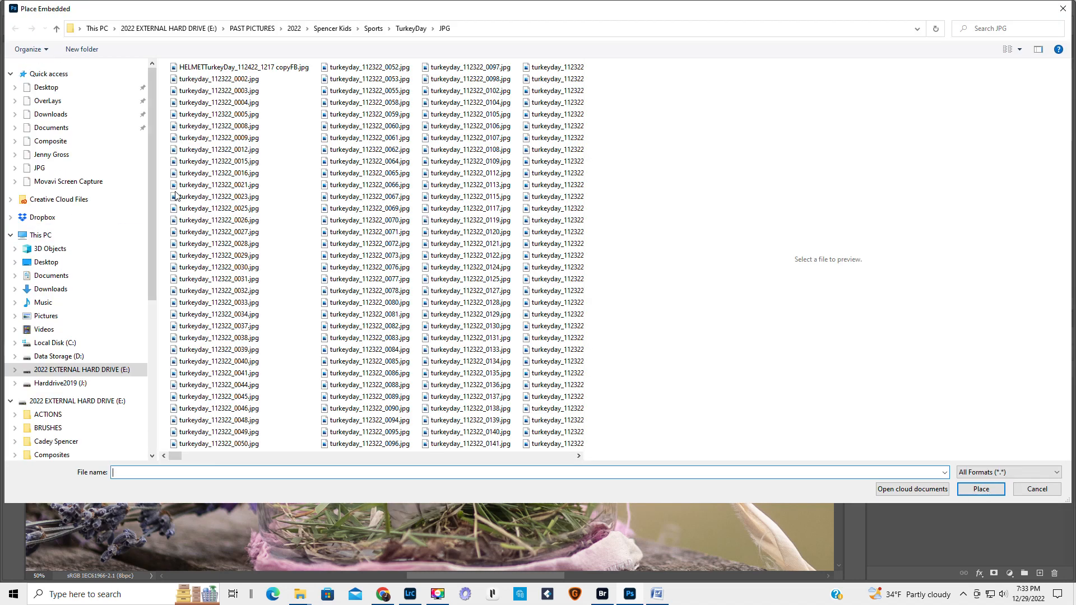
left_click(56, 102)
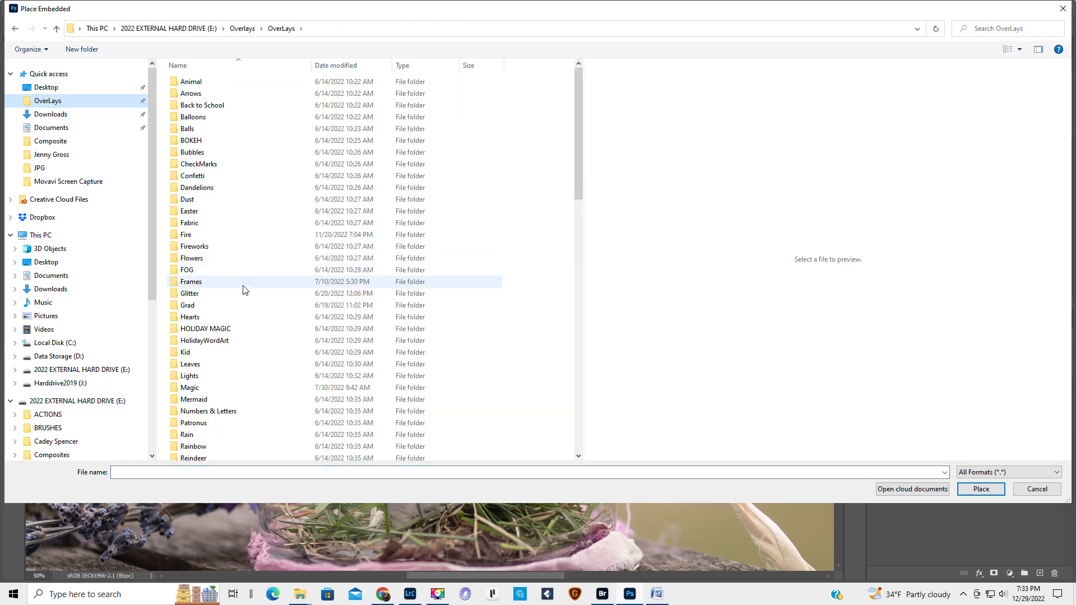
double_click(243, 331)
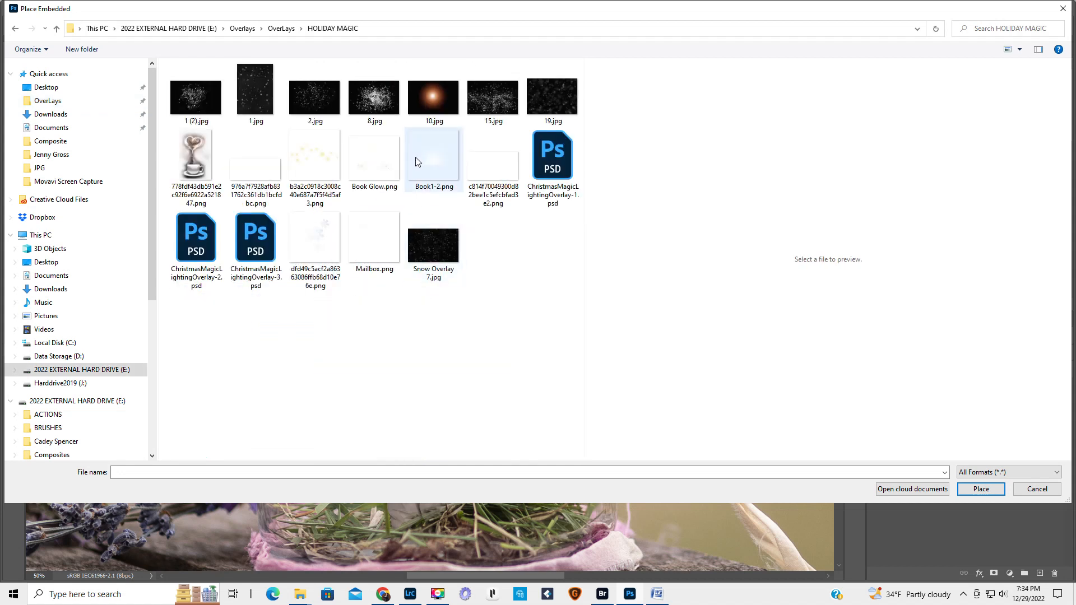
left_click(430, 93)
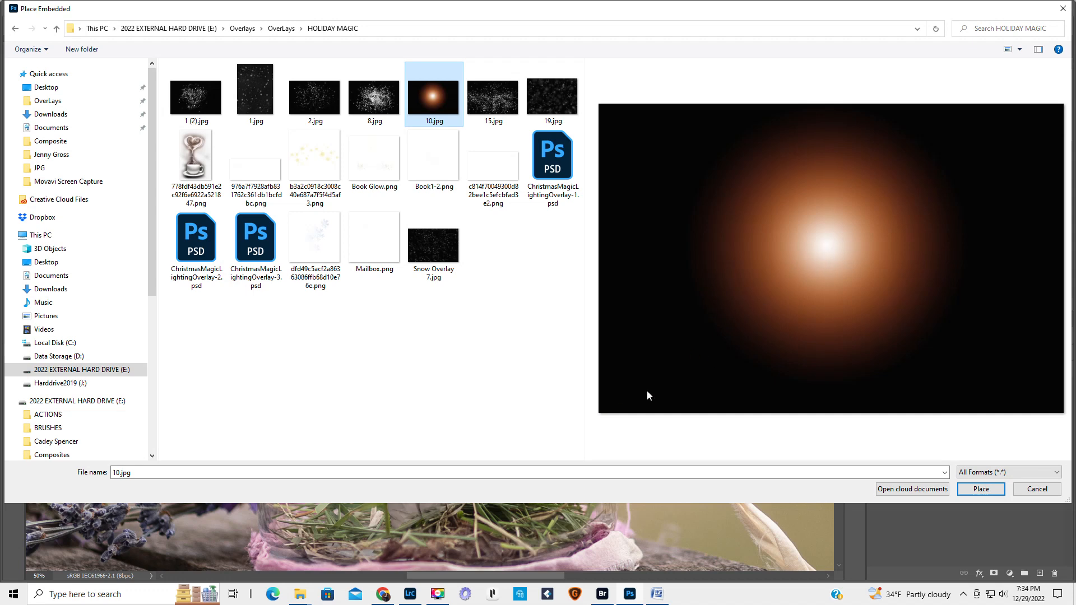
left_click(971, 490)
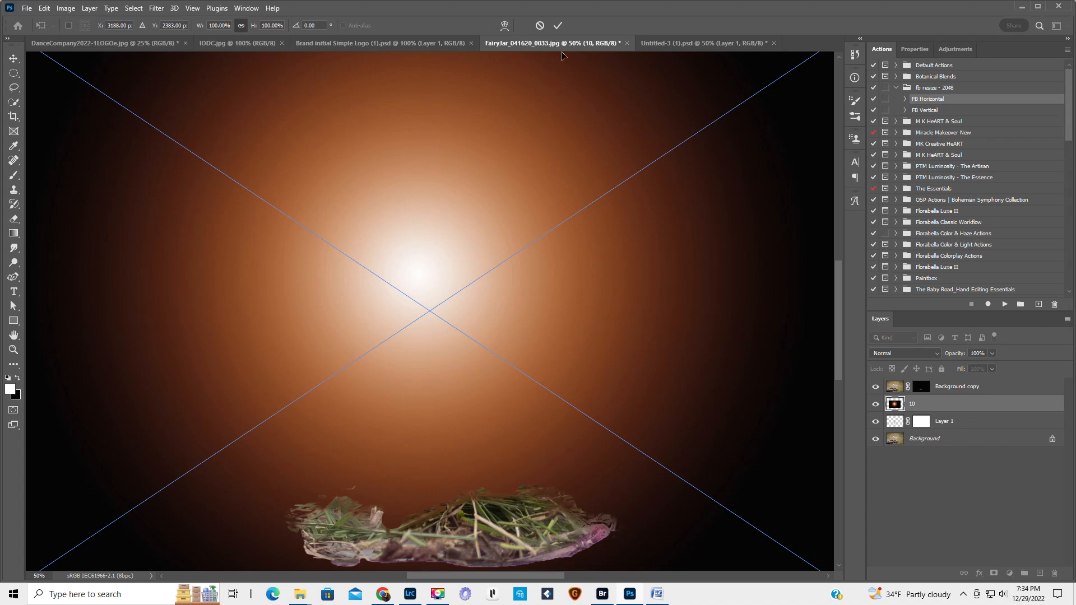
left_click(557, 25)
Scale the glow overlay to 10.29% and position it over the girl's lantern.
key("z")
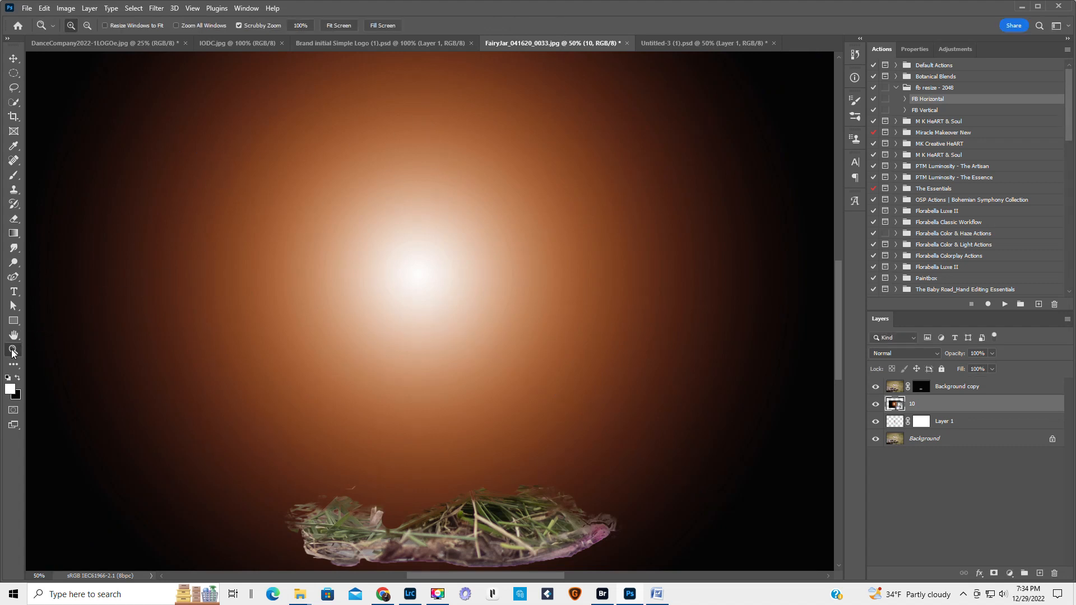
left_click(336, 333, "alt")
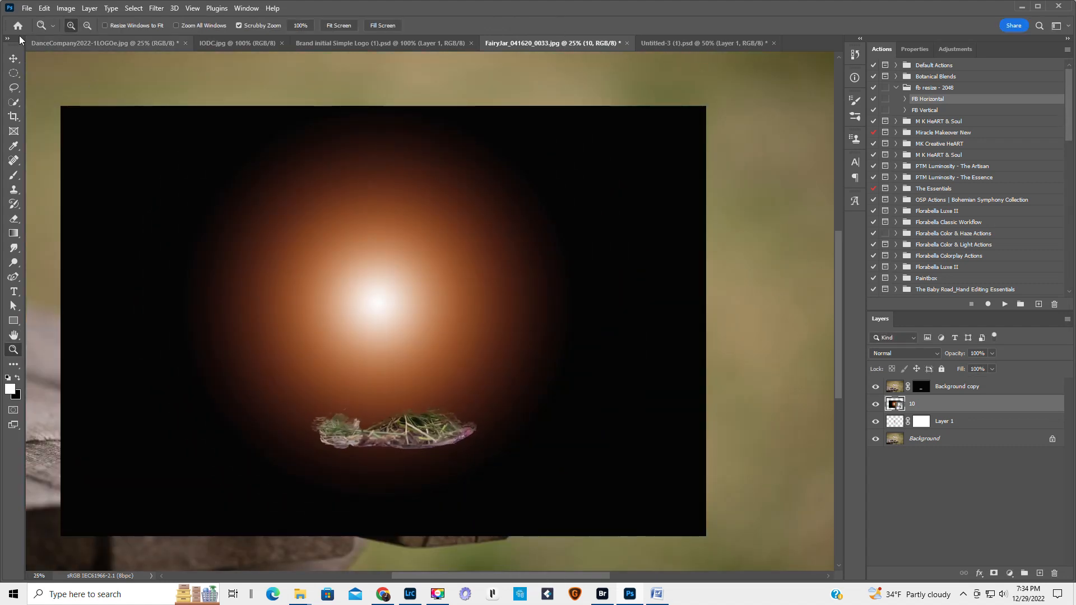
left_click(13, 58)
left_click_drag(382, 104, 384, 456)
left_click_drag(407, 491, 389, 374)
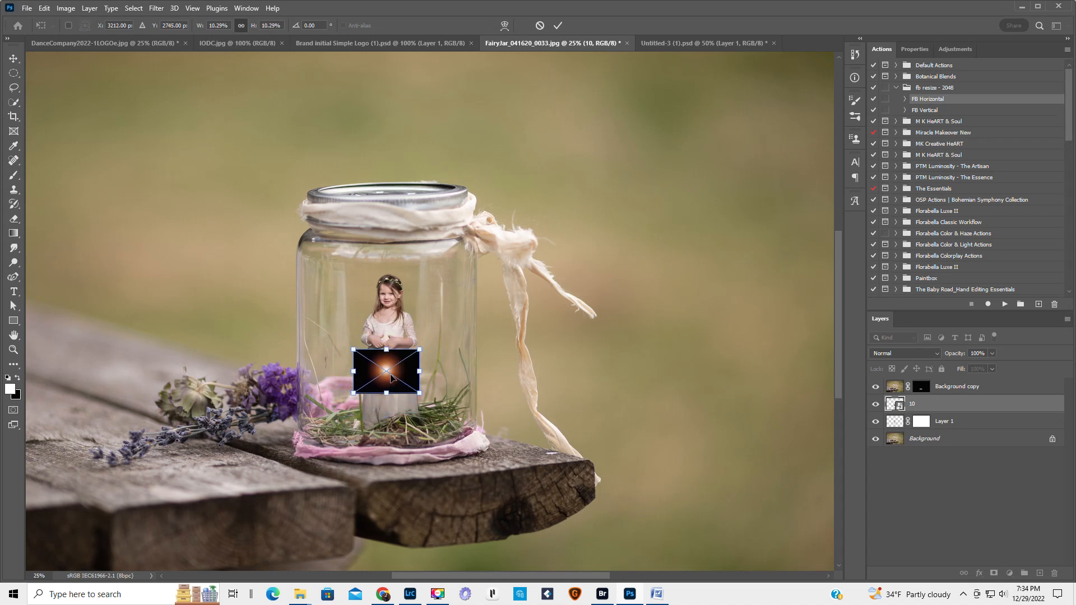
key("Return")
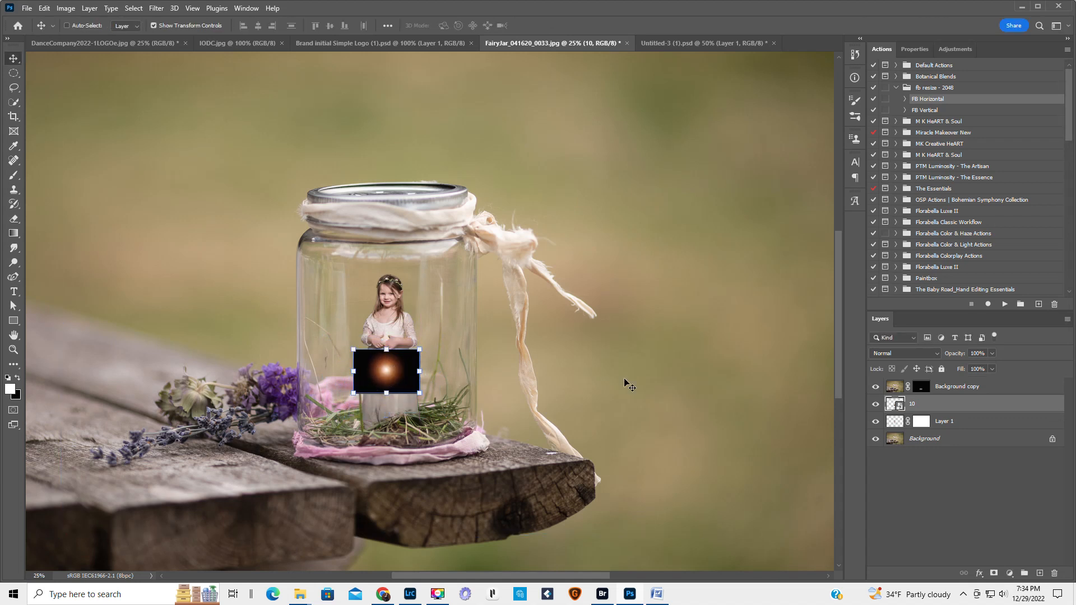
Set the glow layer's blend mode to Screen and shift it so the light sits inside the lantern.
left_click(895, 354)
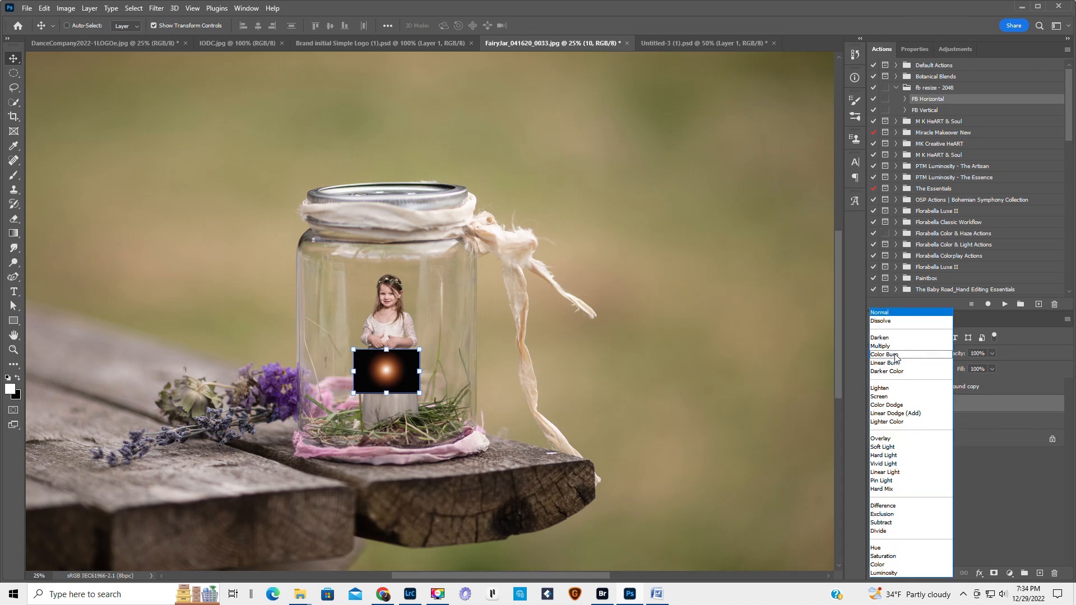
left_click(898, 397)
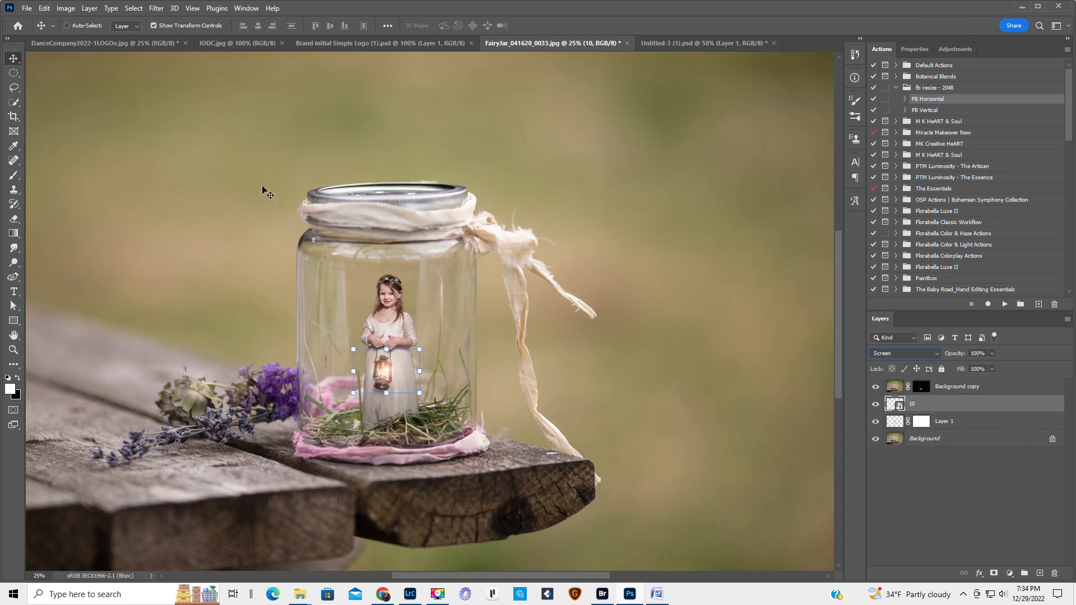
left_click_drag(394, 376, 391, 388)
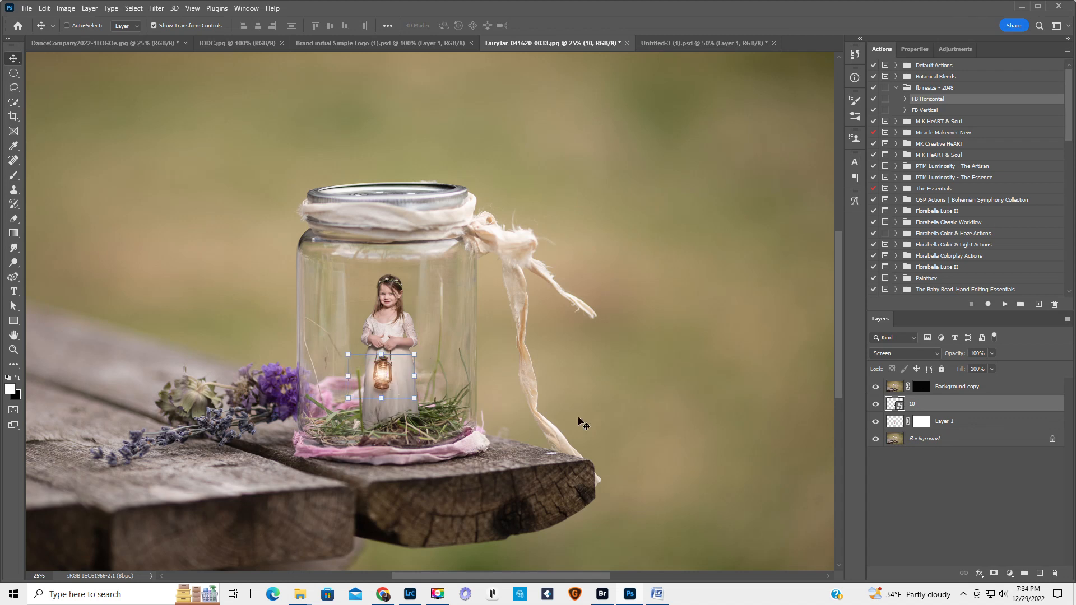
Examine the finished composite and compare the grass over the dress with the Background copy layer hidden and shown.
left_click(947, 438)
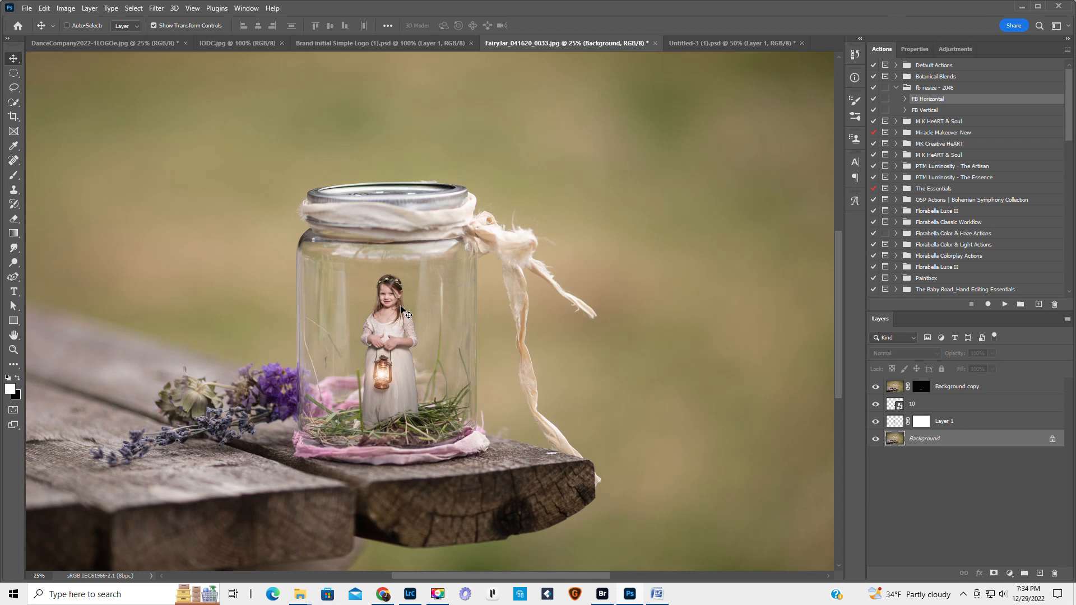
left_click(12, 337)
left_click(13, 350)
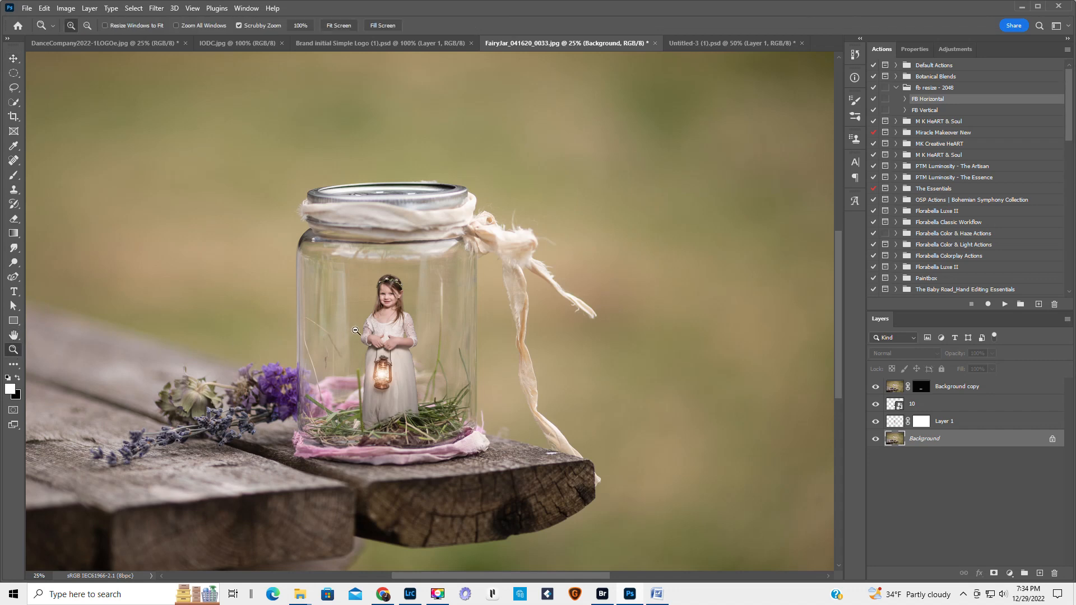
left_click(357, 330, "alt")
left_click(424, 331)
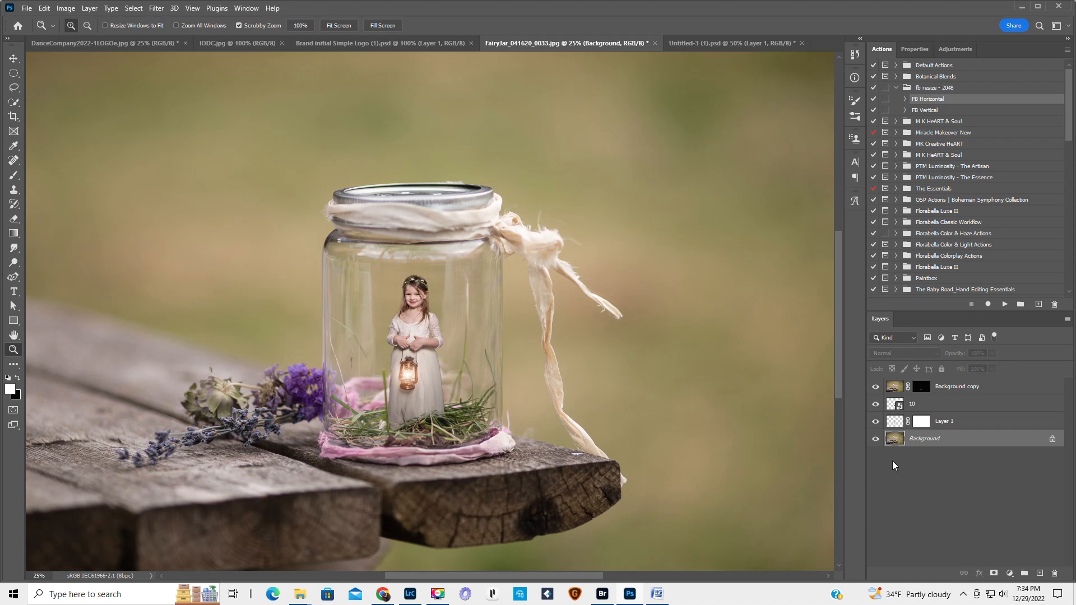
left_click(993, 386)
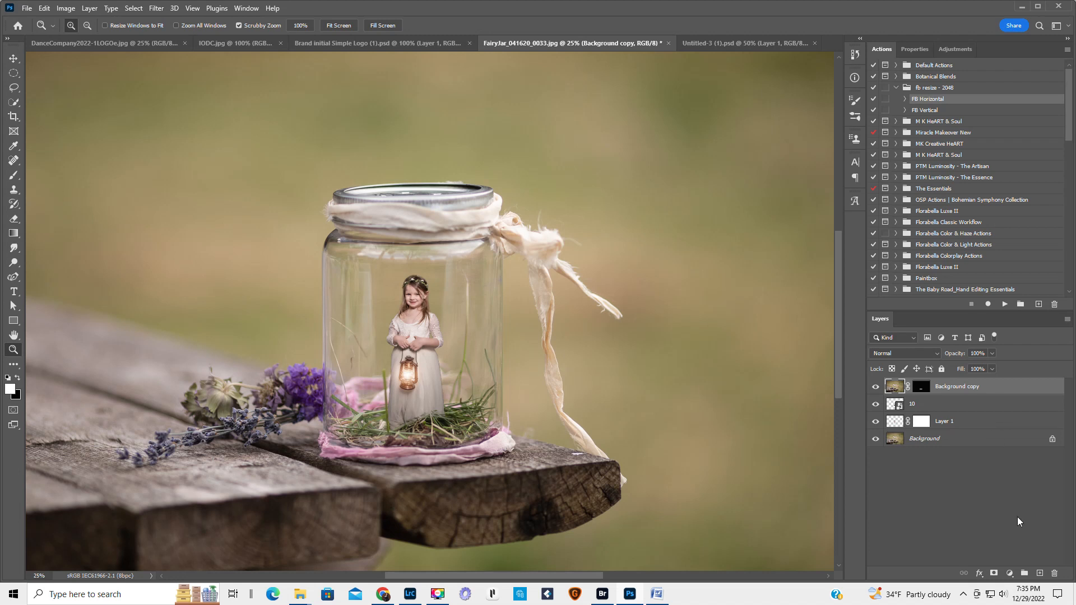
left_click(875, 387)
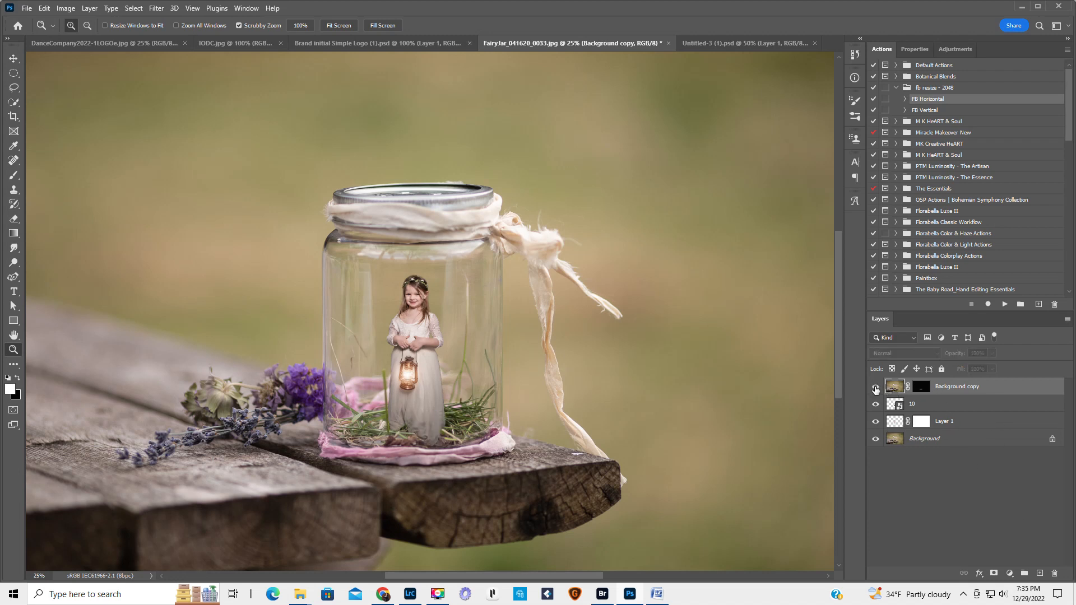
left_click(875, 387)
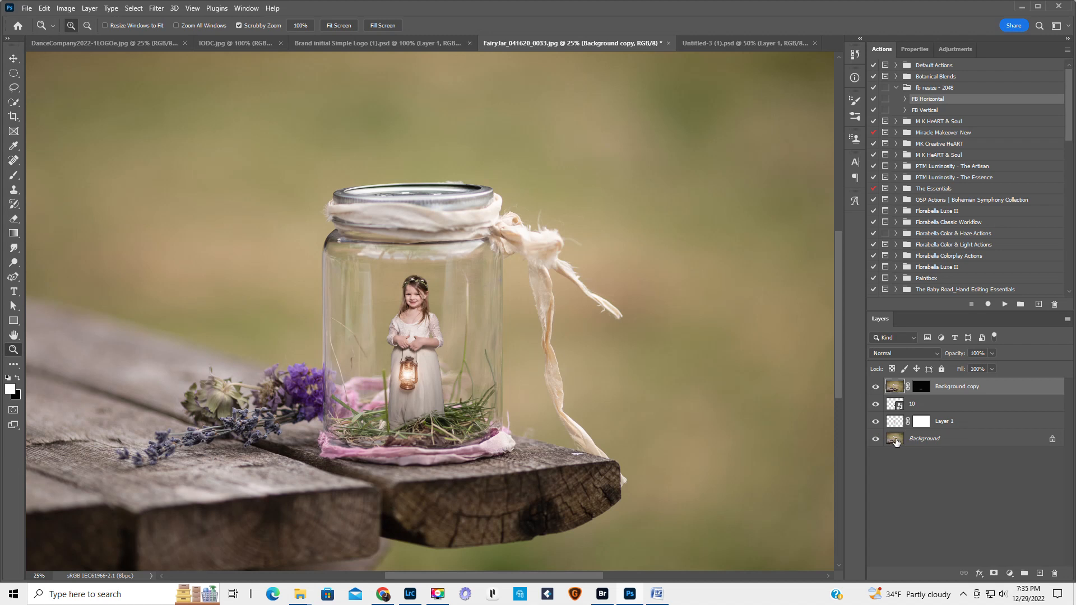
left_click(895, 440)
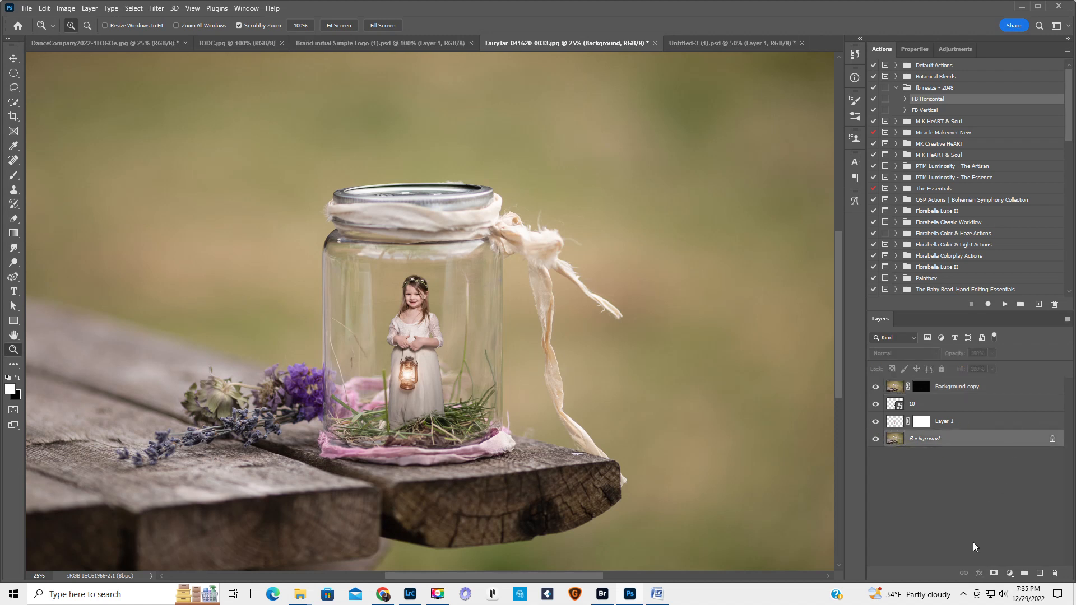
key("ctrl+j")
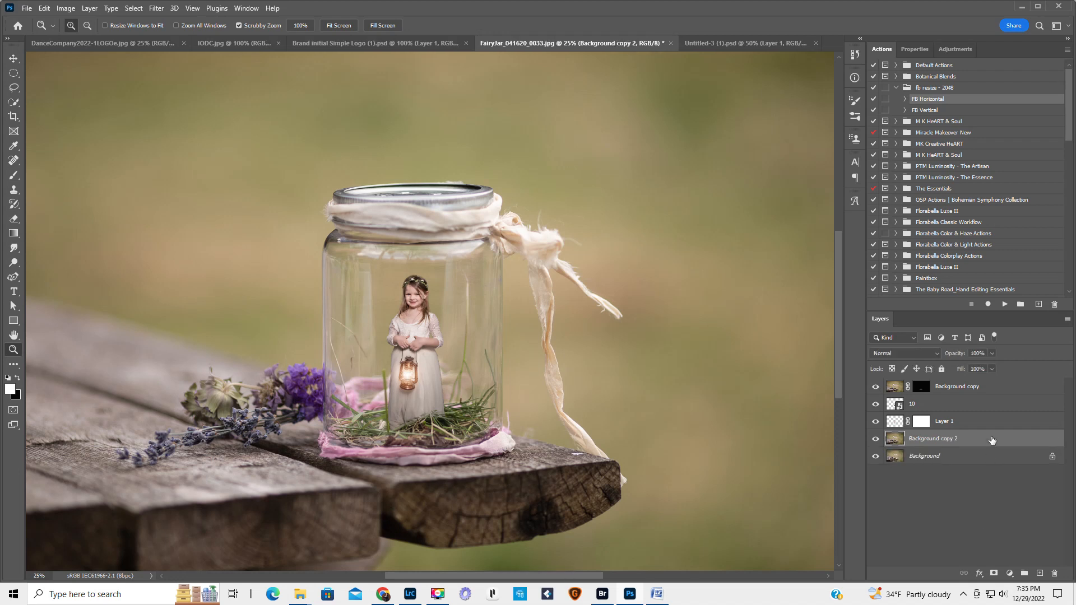
key("Delete")
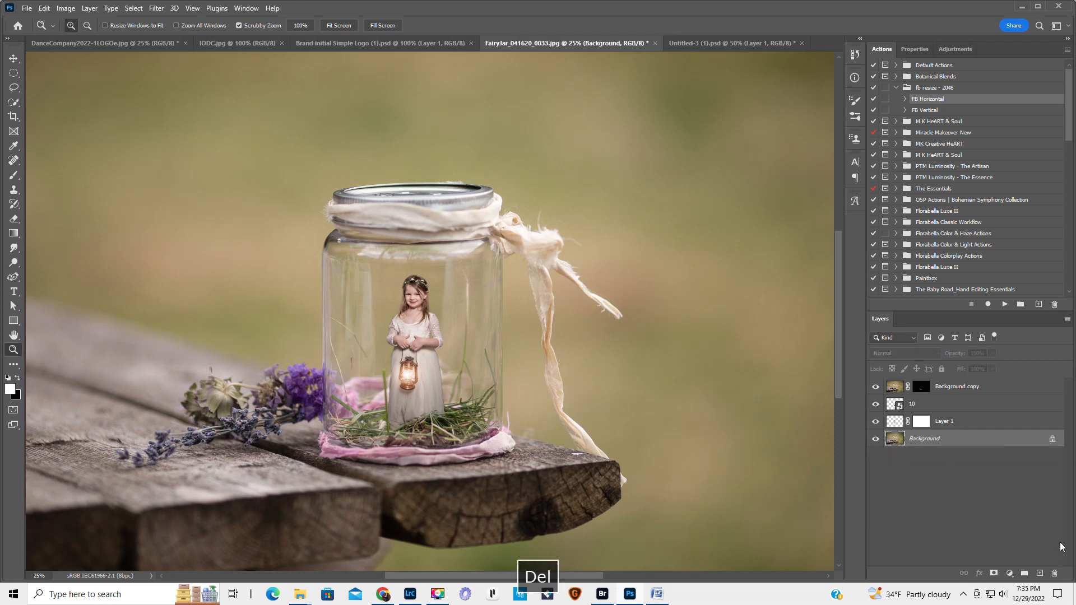
Add an empty layer directly above the Background and set up a white 90 px brush.
left_click(1039, 575)
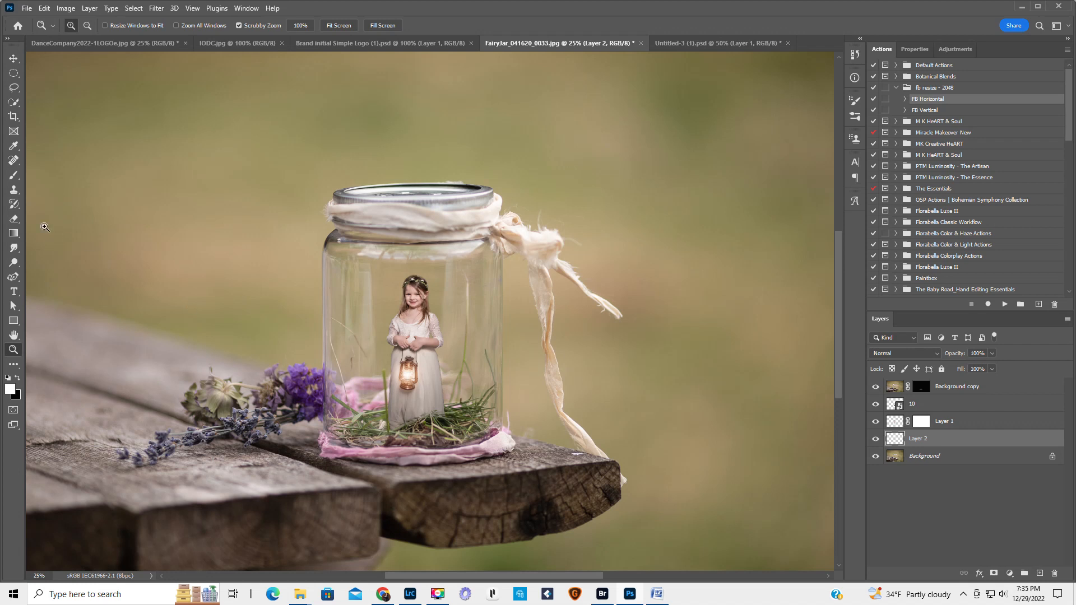
left_click(13, 176)
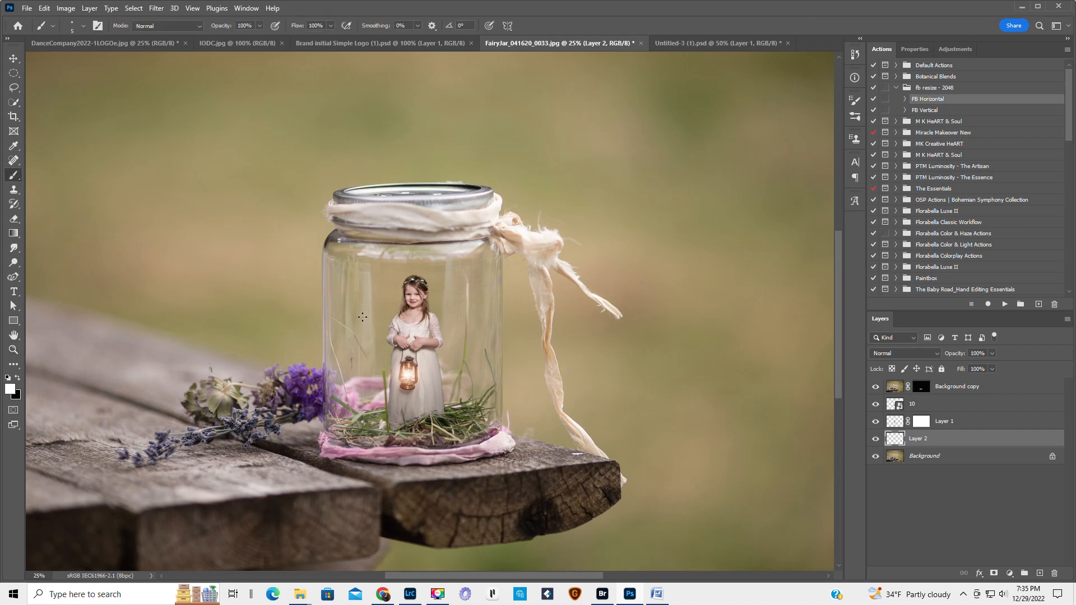
key("bracketright")
key("bracketright")
key("bracketright")
key("bracketright")
key("bracketright")
key("bracketright")
key("bracketright")
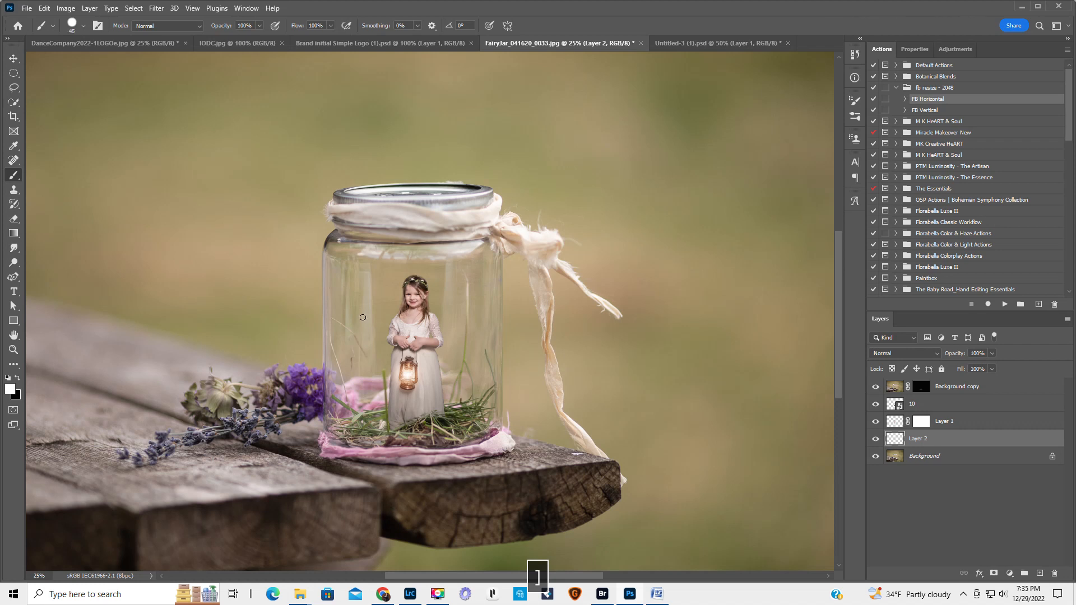
key("bracketright")
key("bracketright")
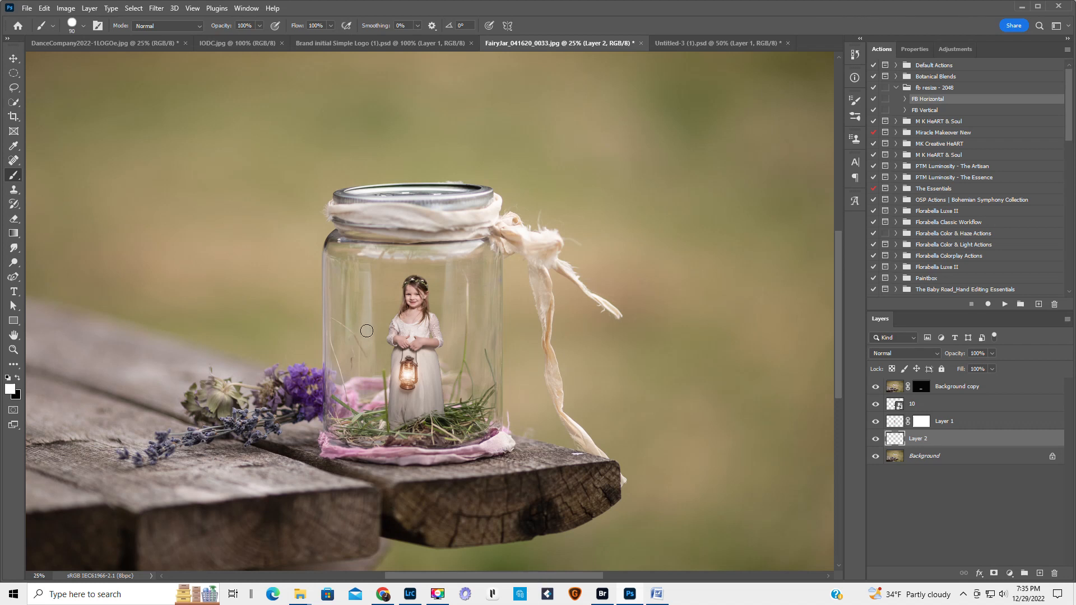
Undo the hard-edged test streak beside the girl and reduce the brush hardness to its minimum.
mouse_move(366, 335)
left_mouse_down()
mouse_move(371, 419)
mouse_move(361, 427)
left_mouse_up()
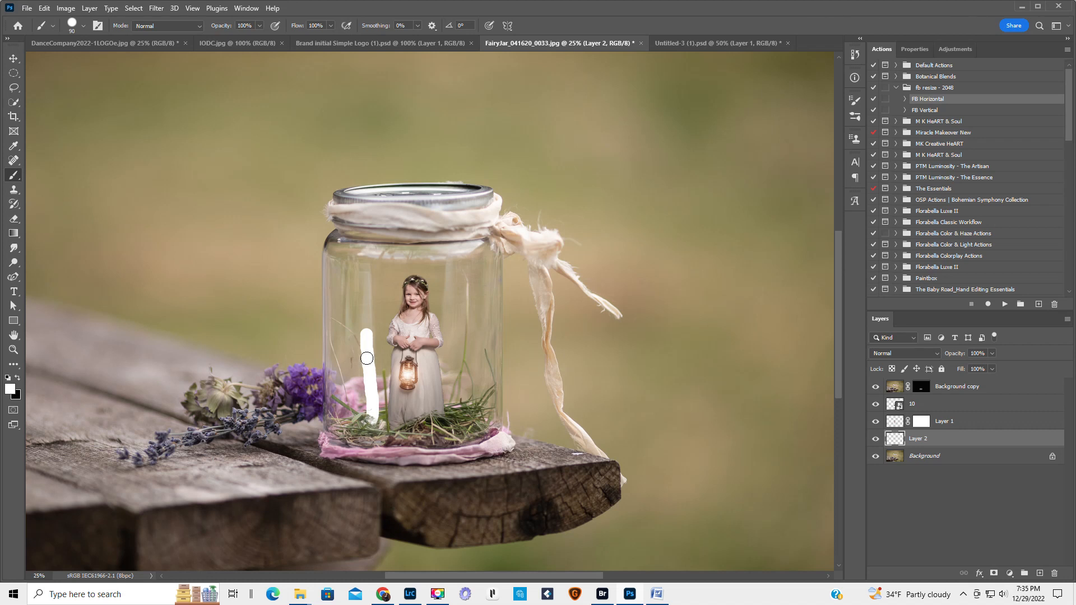
key("ctrl+z")
right_click(367, 359)
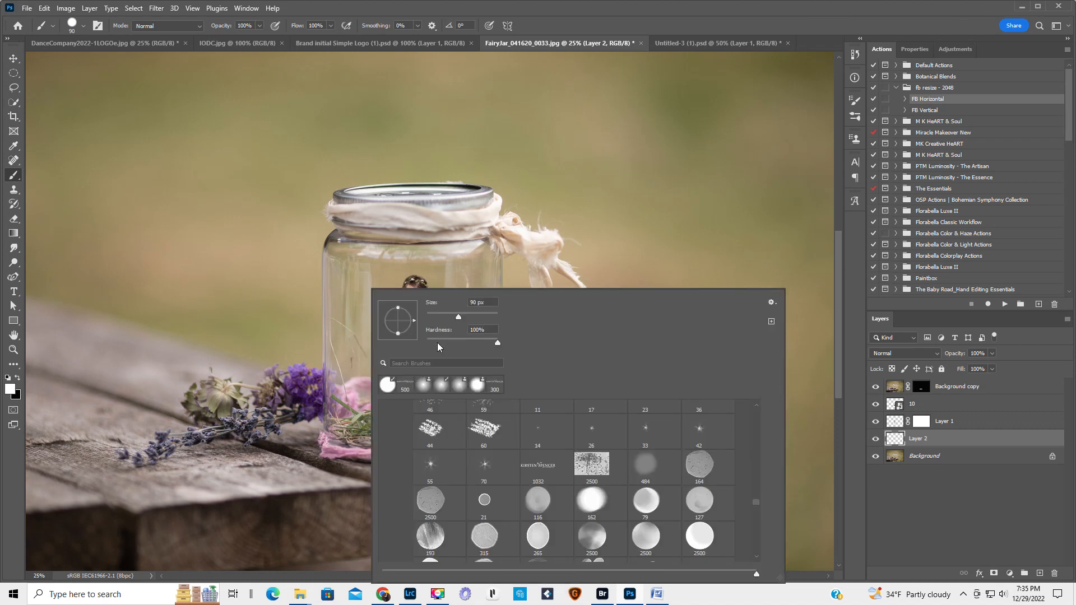
left_click_drag(436, 341, 426, 343)
left_click(392, 9)
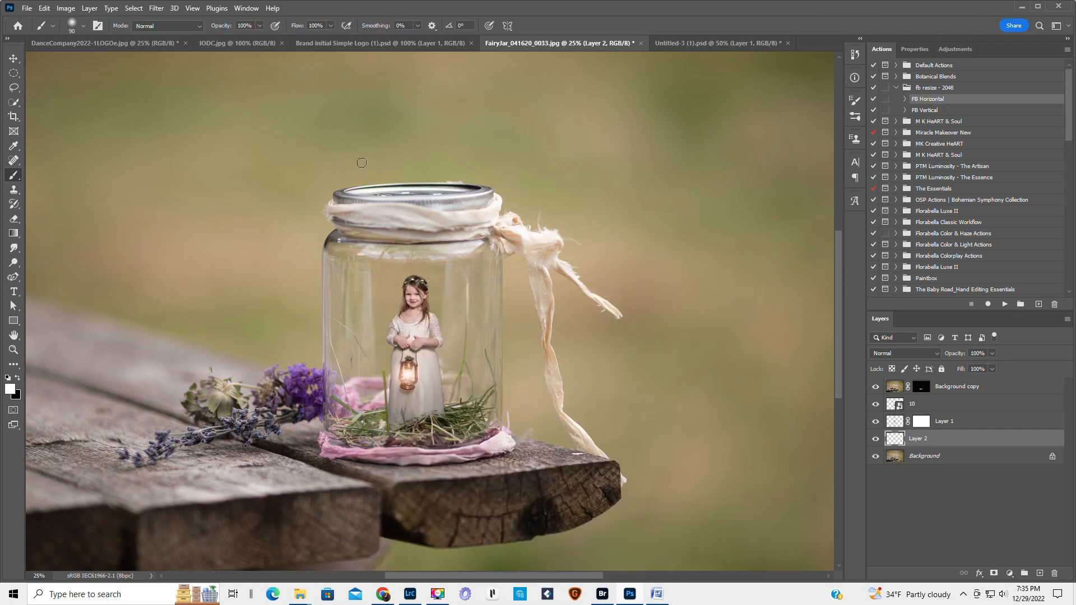
Paint soft white vertical streaks on the glass on both sides of the girl.
left_click_drag(371, 356, 368, 434)
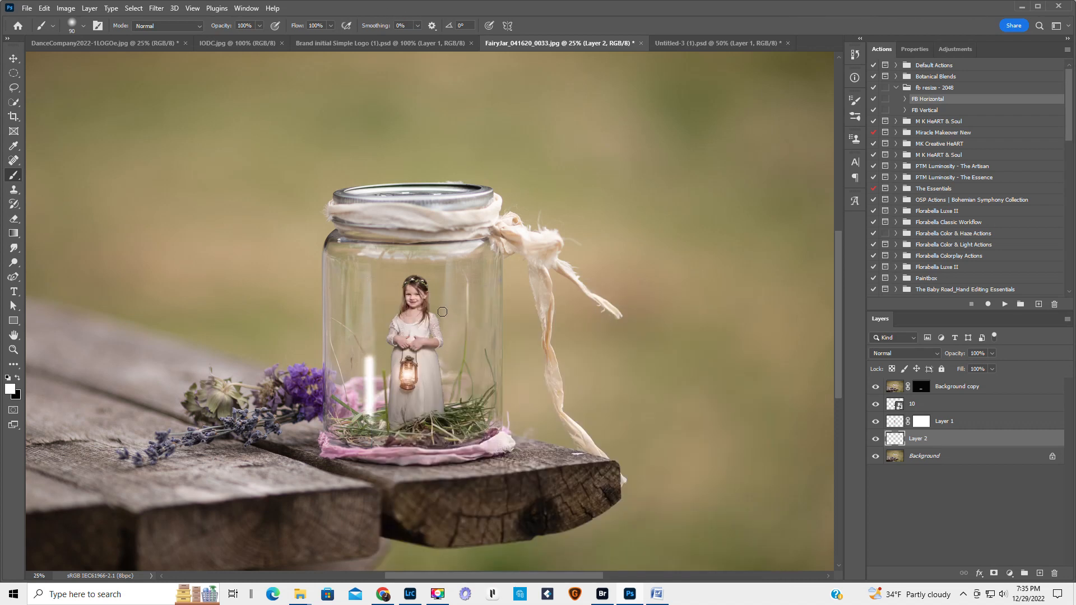
left_click_drag(443, 304, 442, 436)
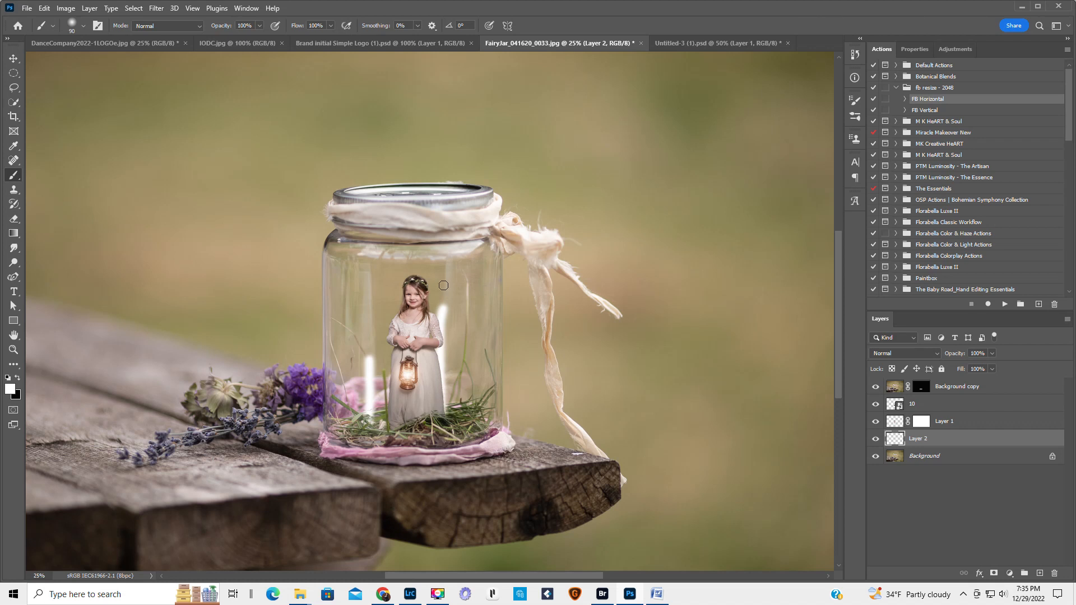
left_click_drag(443, 285, 452, 367)
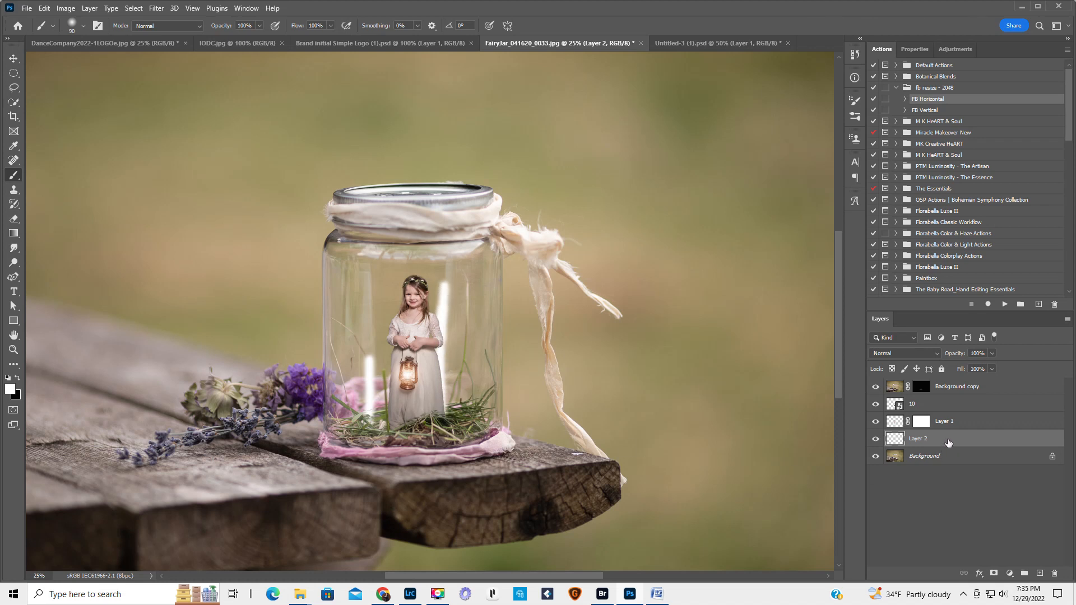
Move Layer 2 to the top of the layer stack and paint more soft vertical white reflections down both sides of the jar.
left_click_drag(948, 442, 927, 388)
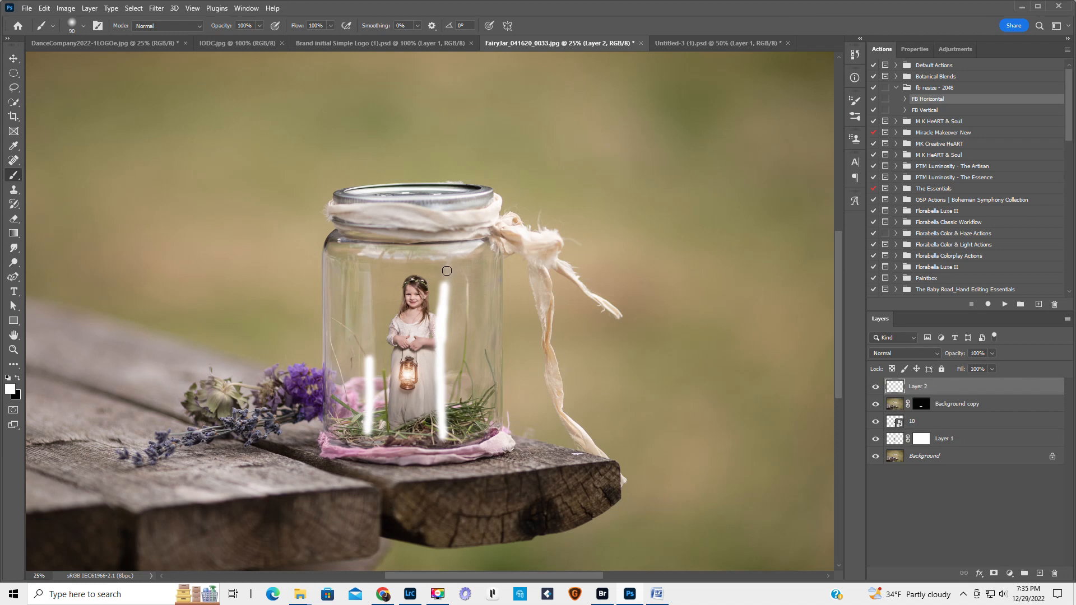
left_click_drag(447, 270, 444, 293)
left_click_drag(371, 273, 375, 337)
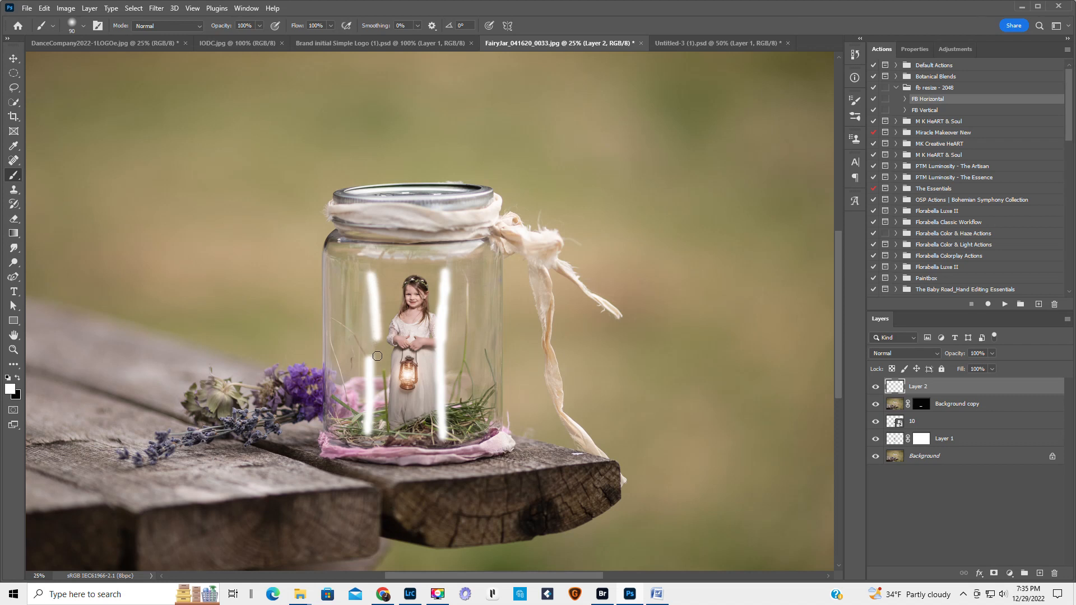
left_click_drag(353, 285, 354, 376)
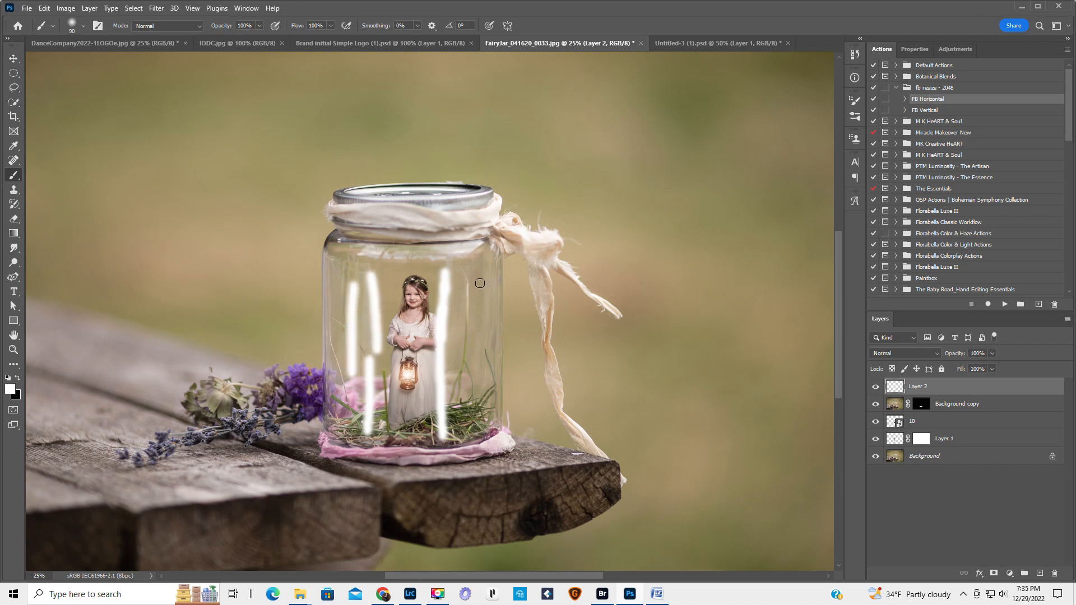
left_click_drag(486, 265, 492, 433)
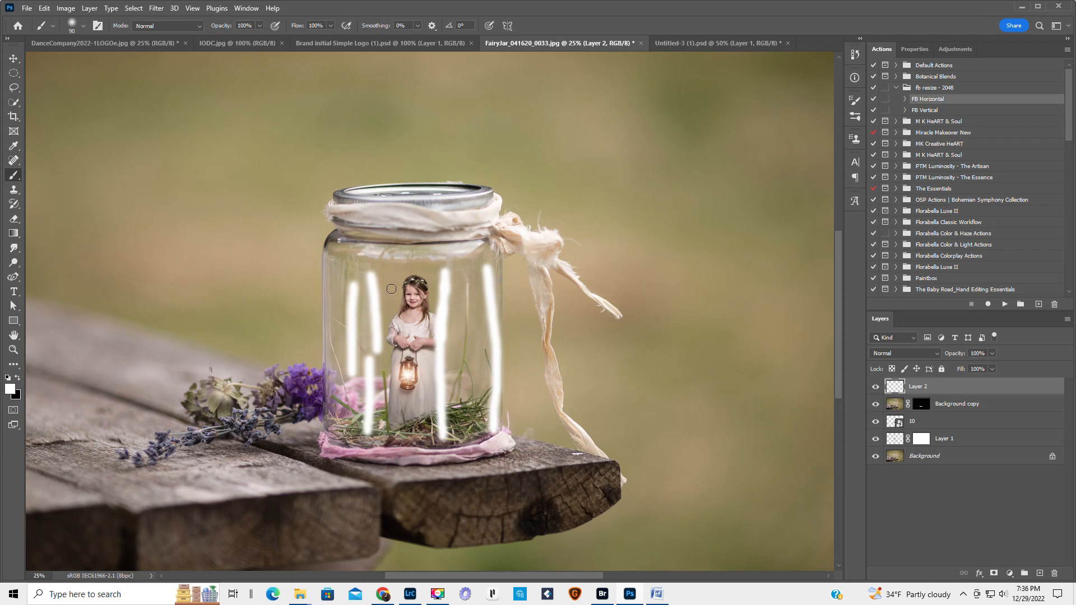
Lower the opacity of the painted reflections on Layer 2 to 14%.
left_click_drag(954, 354, 904, 372)
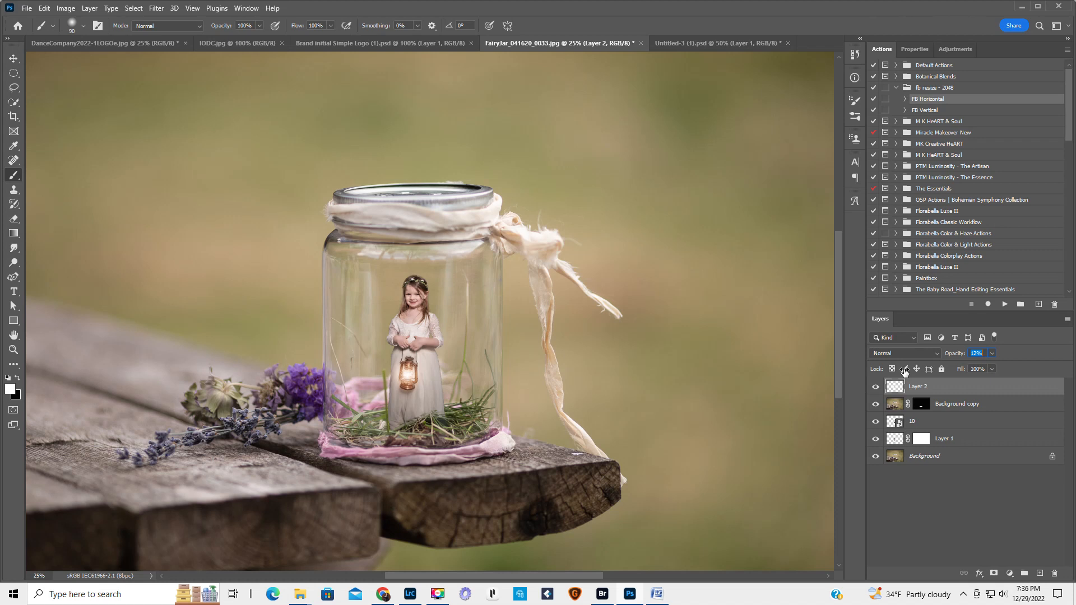
left_click_drag(905, 372, 906, 372)
left_click(919, 50)
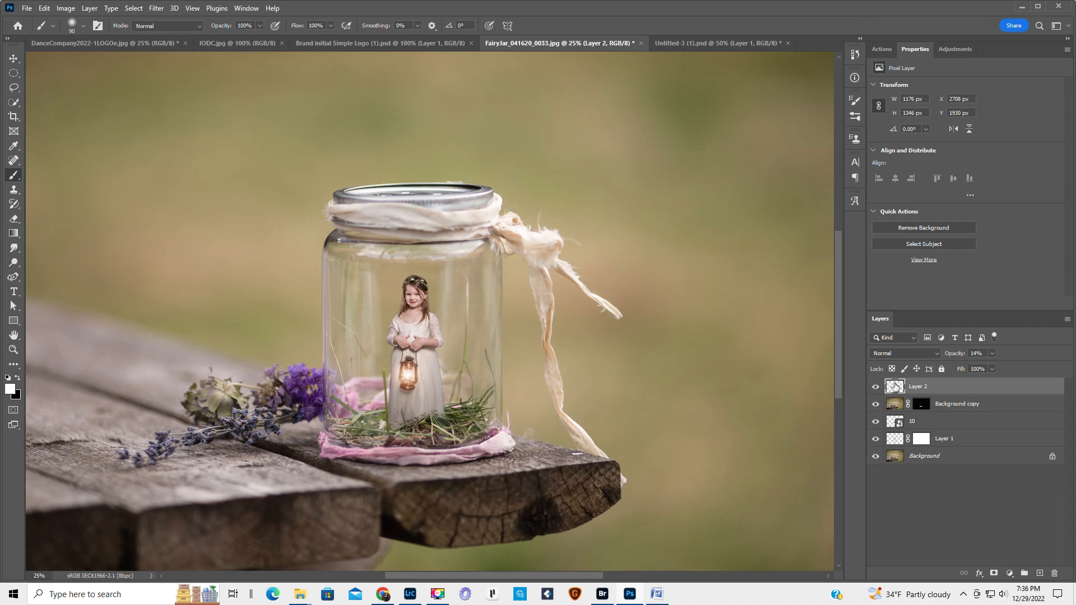
left_click(881, 49)
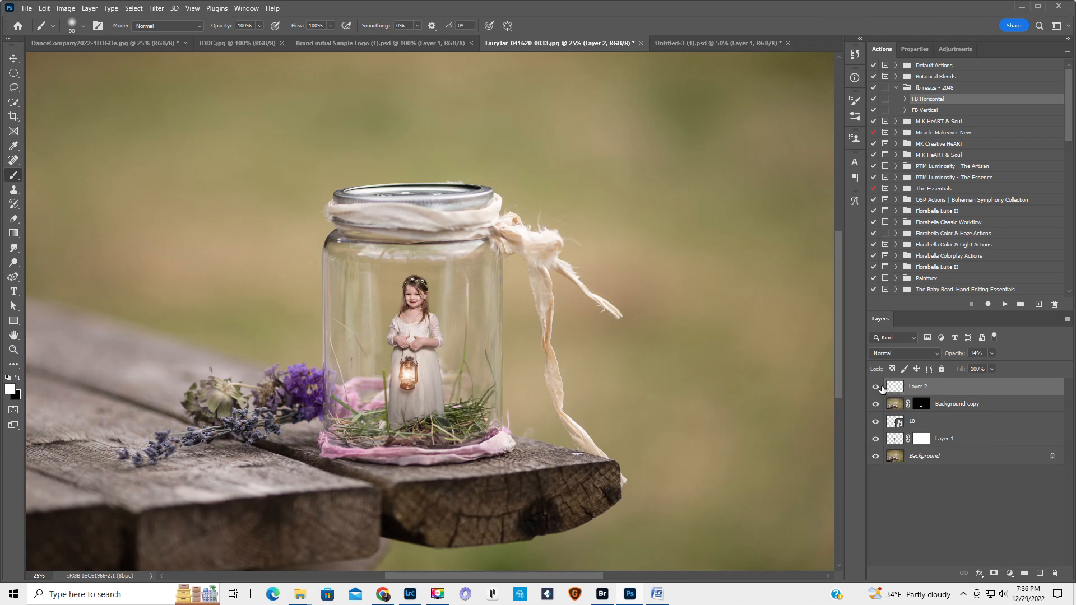
Compare the jar's glass with Layer 2 hidden and shown, and check the reflections in the whole image.
left_click(875, 387)
left_click(875, 387)
left_click(875, 387)
left_click(875, 387)
left_click(875, 387)
left_click(875, 387)
left_click(13, 350)
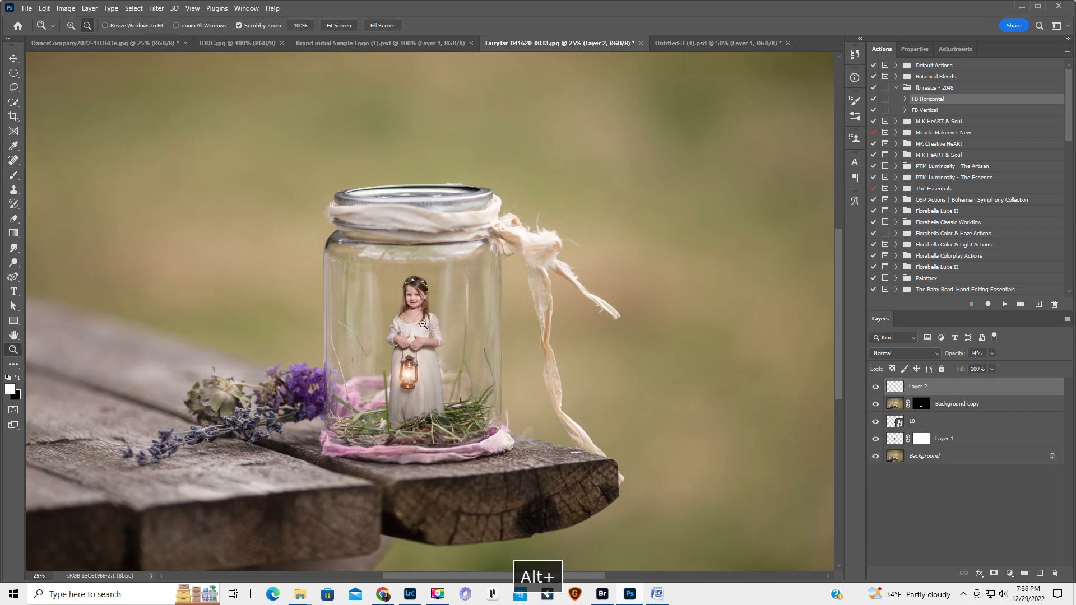
left_click(425, 325, "alt")
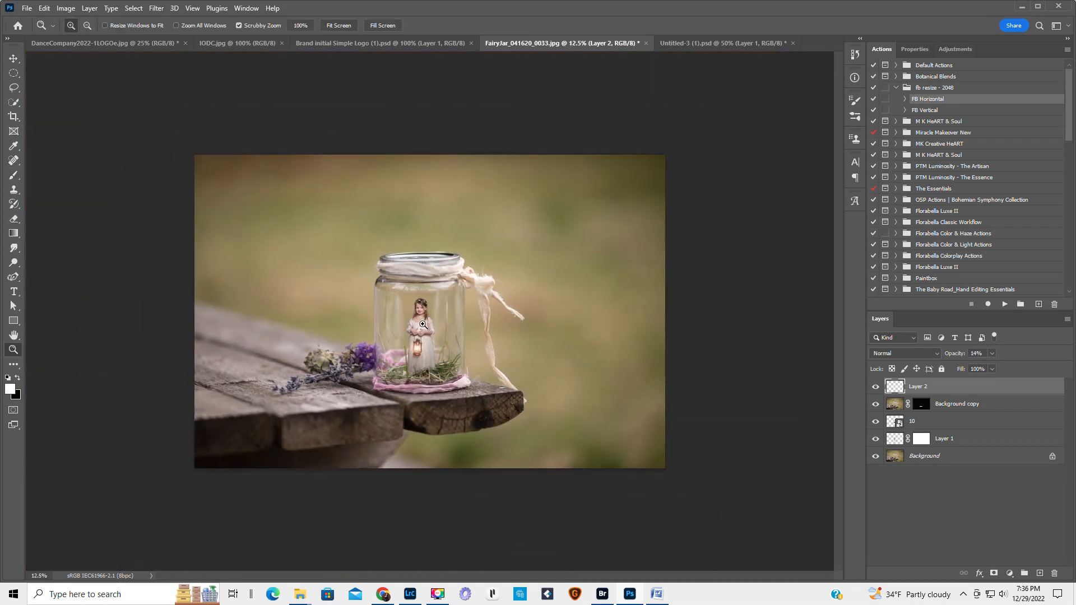
On the Background layer, make an elliptical selection with a 600 px feather around the jar and center it on the subject.
left_click(955, 459)
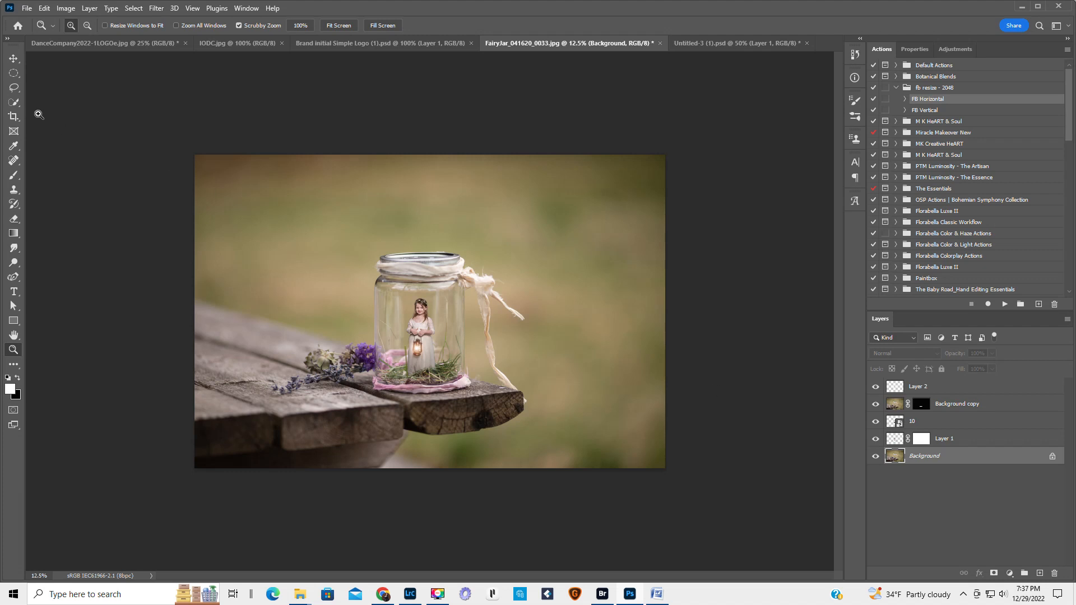
left_click(14, 73)
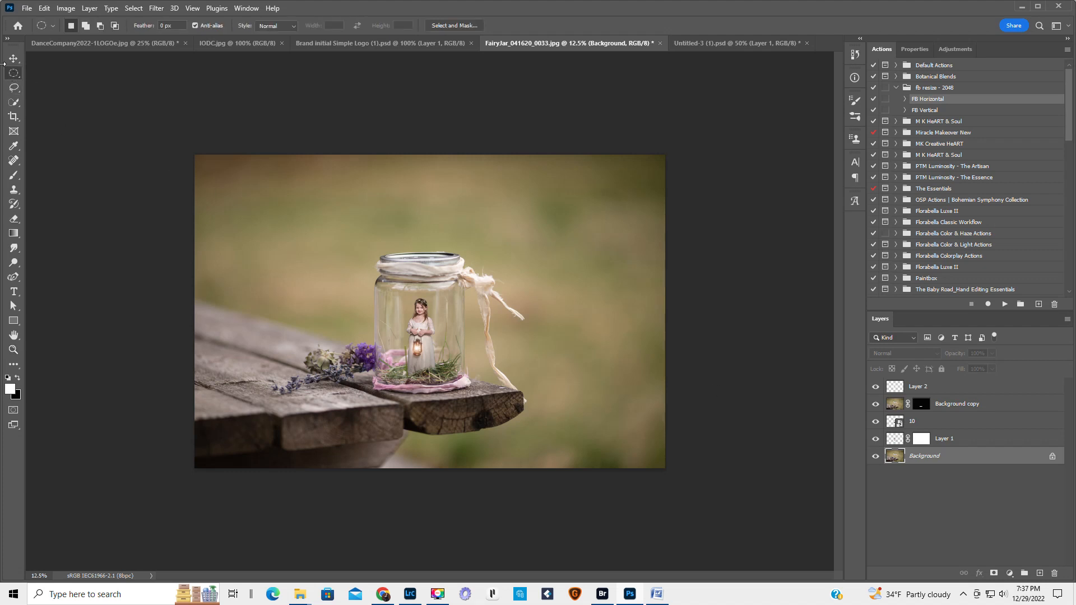
right_click(12, 75)
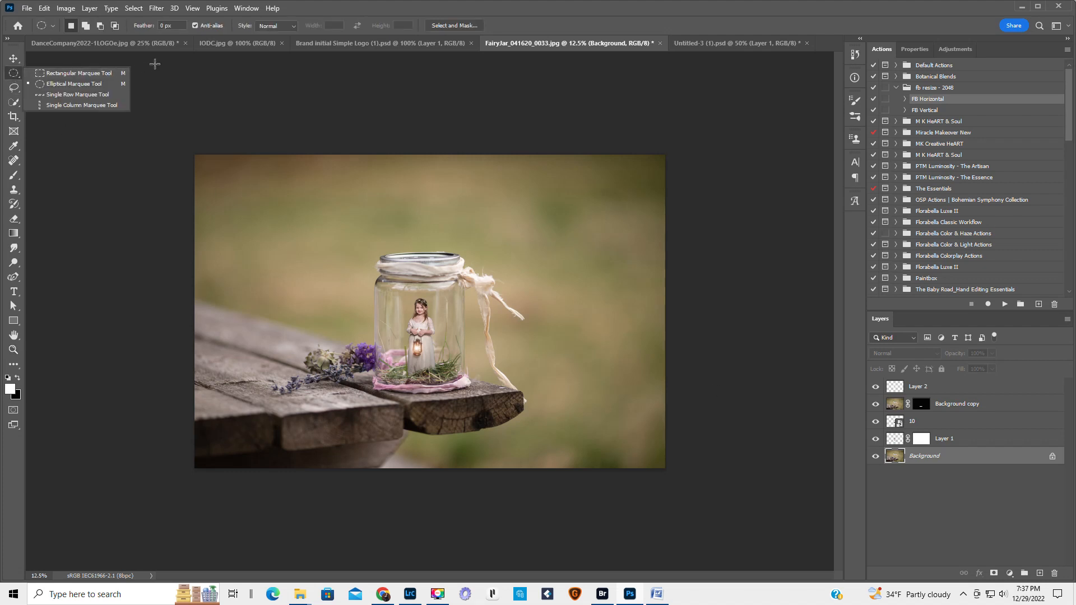
left_click_drag(181, 26, 134, 29)
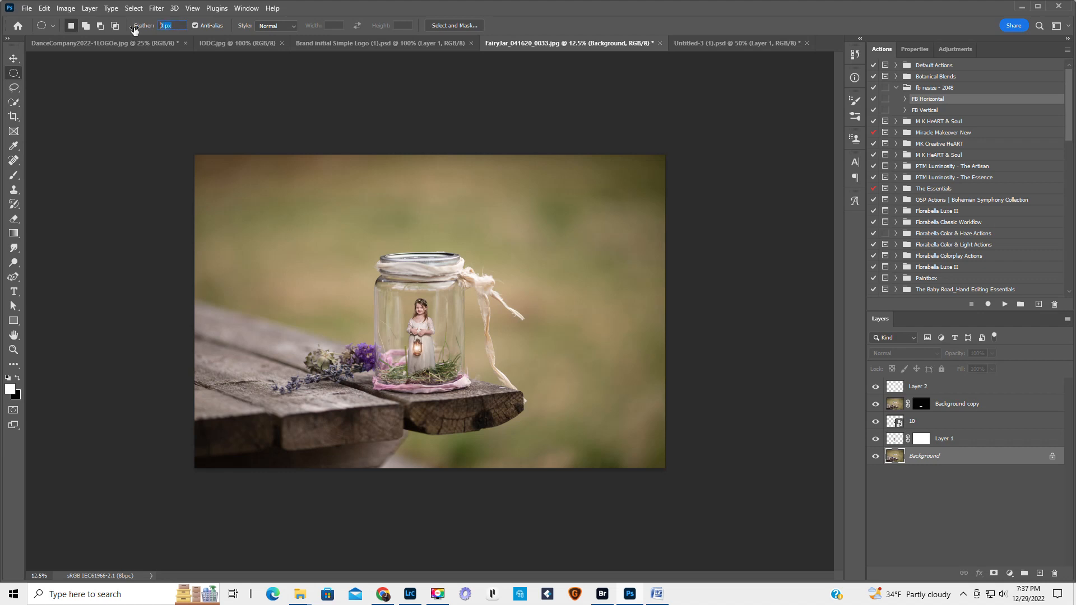
type("600")
key("Return")
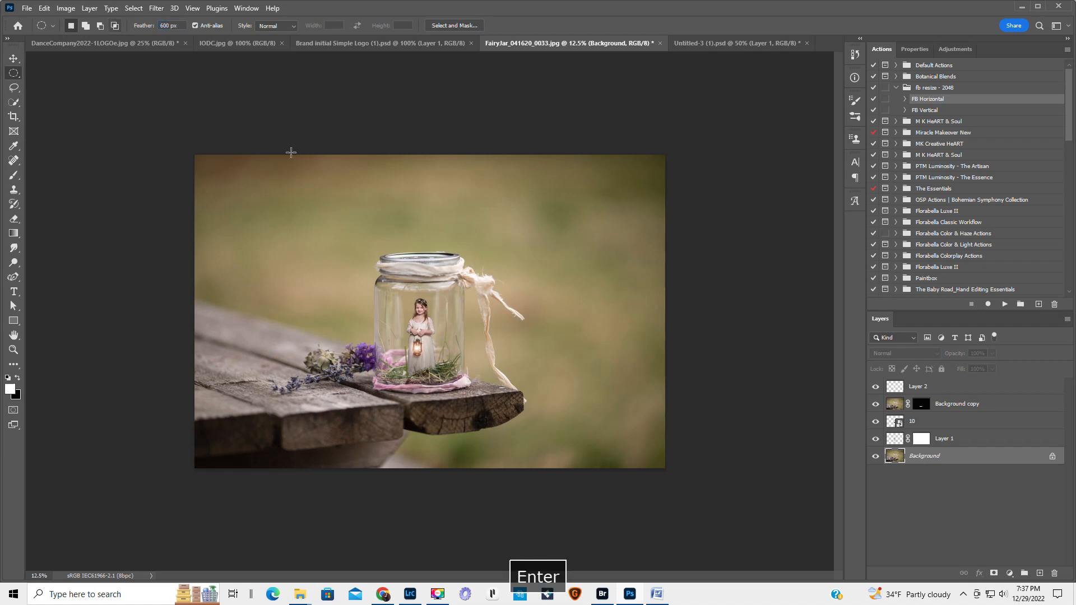
left_click_drag(267, 183, 587, 447)
mouse_move(455, 339)
left_mouse_down()
mouse_move(447, 367)
mouse_move(457, 359)
left_mouse_up()
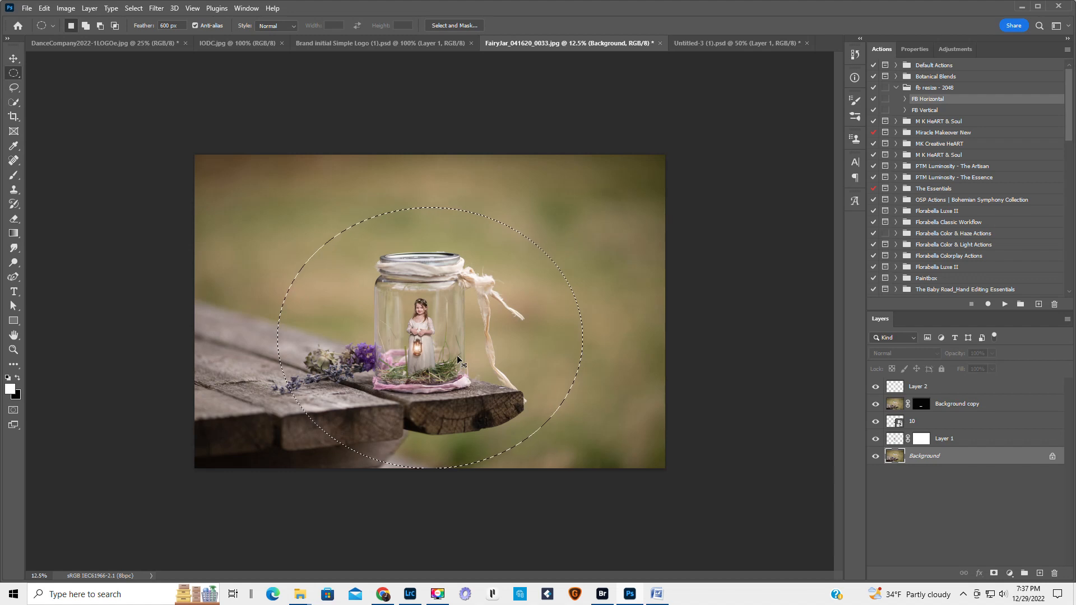
Copy the area outside the ellipse to a new layer and set its blend mode to Multiply.
key("ctrl+shift+i")
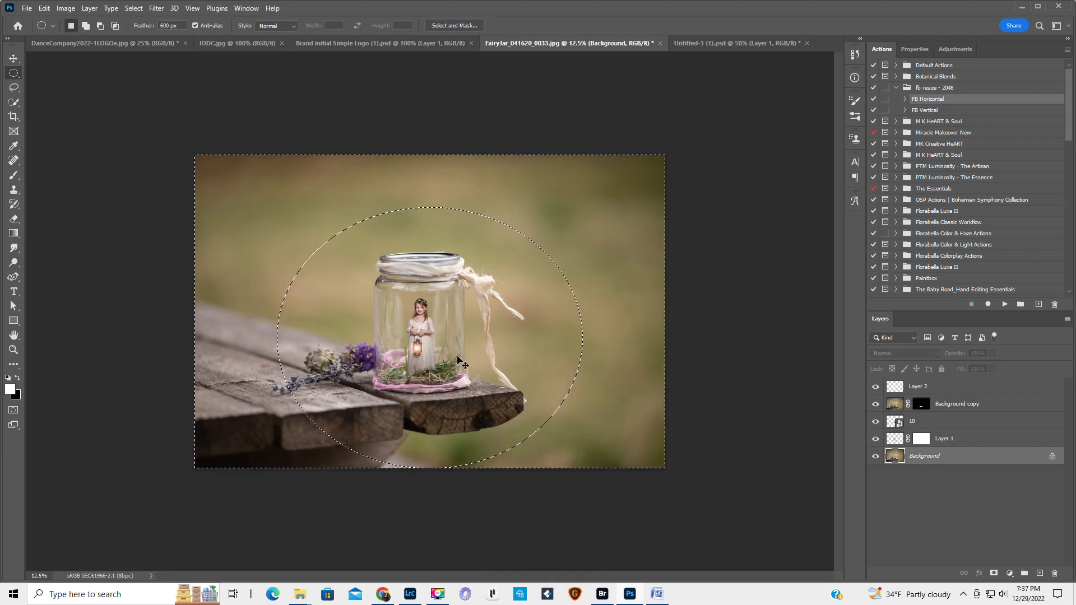
key("ctrl+j")
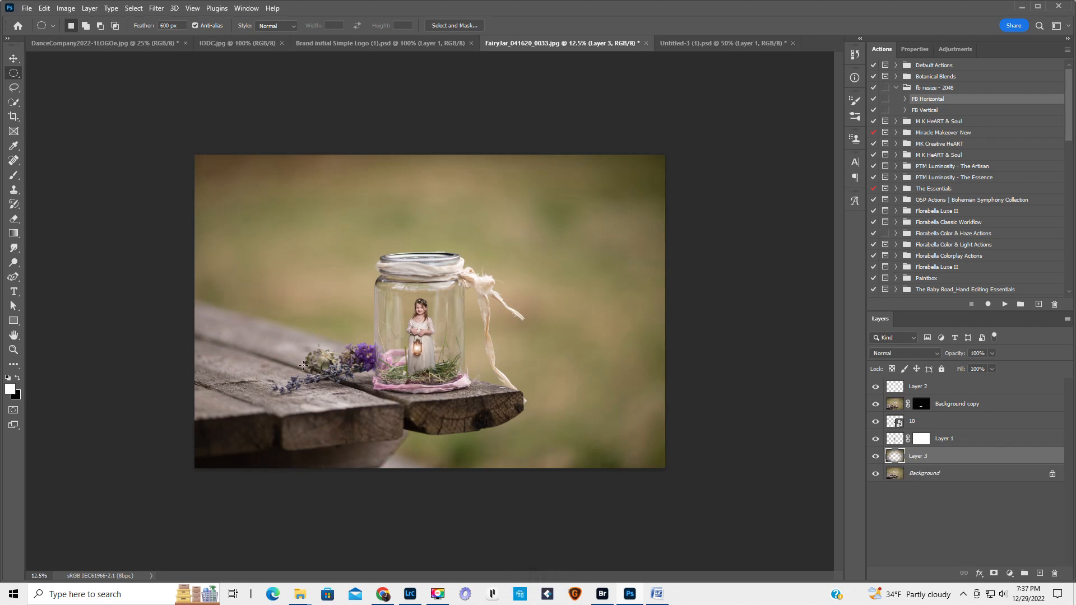
left_click(890, 354)
left_click(888, 347)
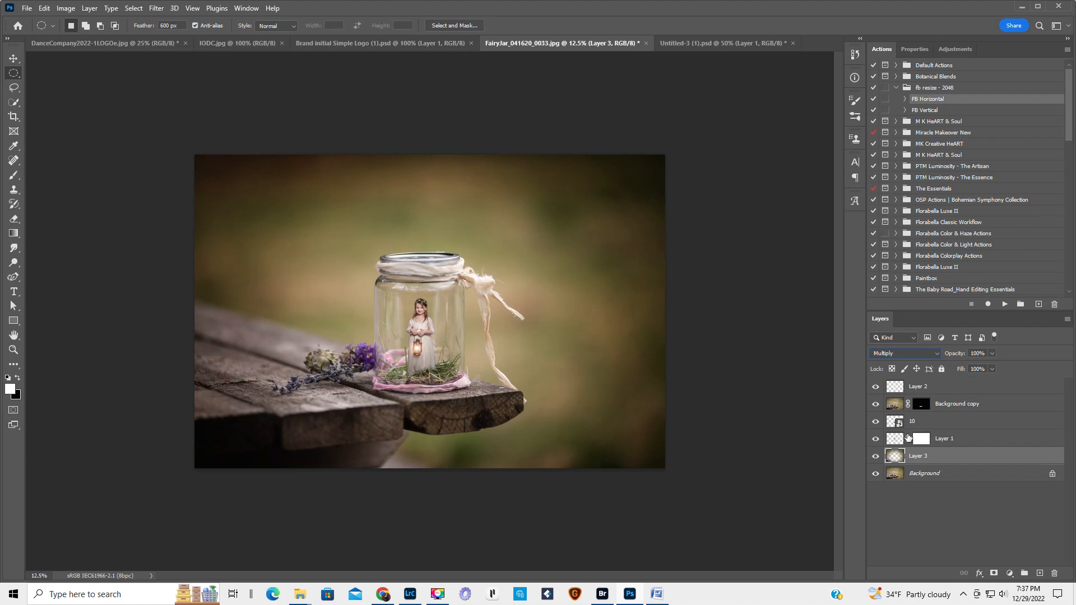
Reduce the Multiply vignette layer's opacity to 47% and compare the image with it hidden and shown.
left_click(875, 458)
left_click(875, 458)
left_click_drag(956, 354, 922, 358)
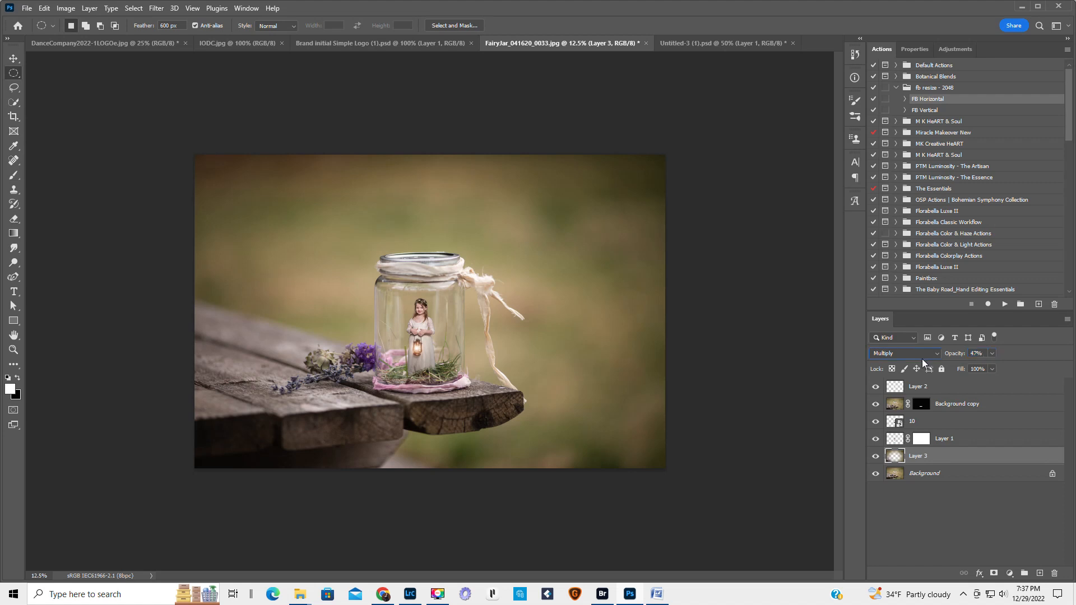
left_click(875, 458)
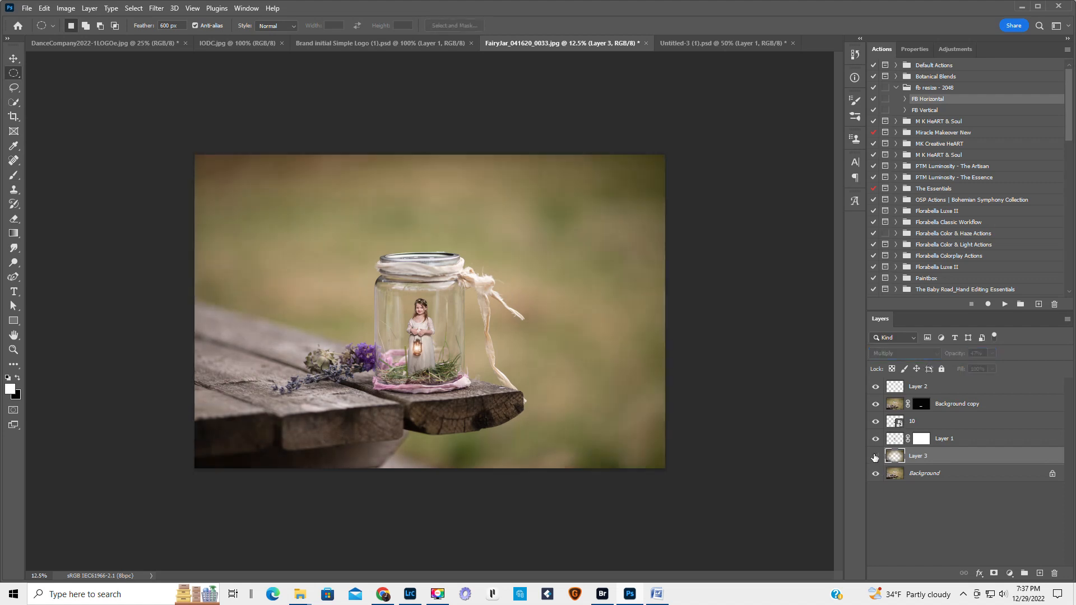
left_click(875, 458)
left_click(874, 457)
left_click(875, 458)
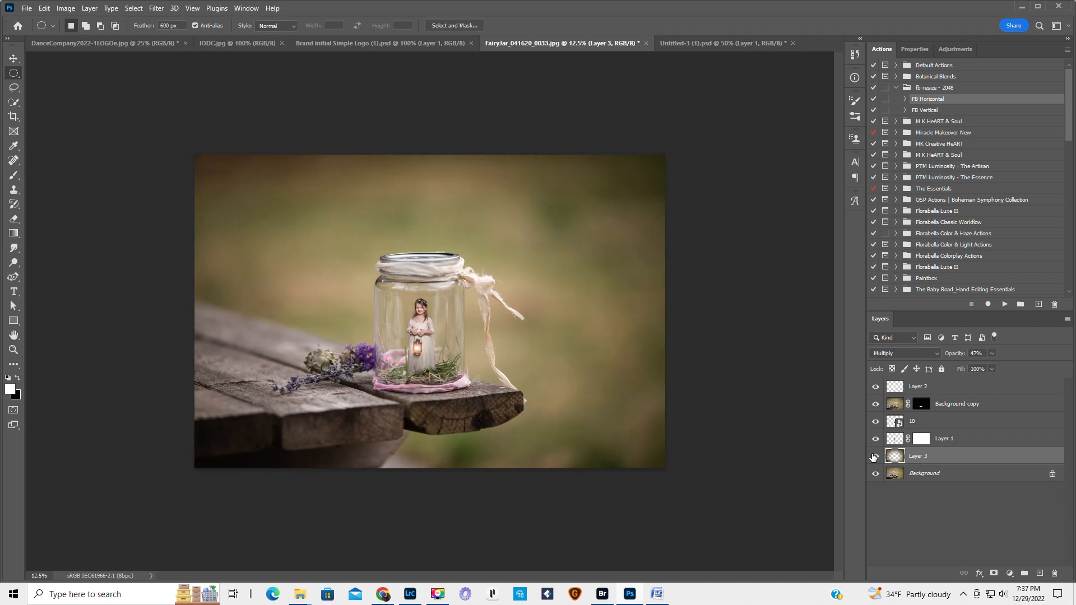